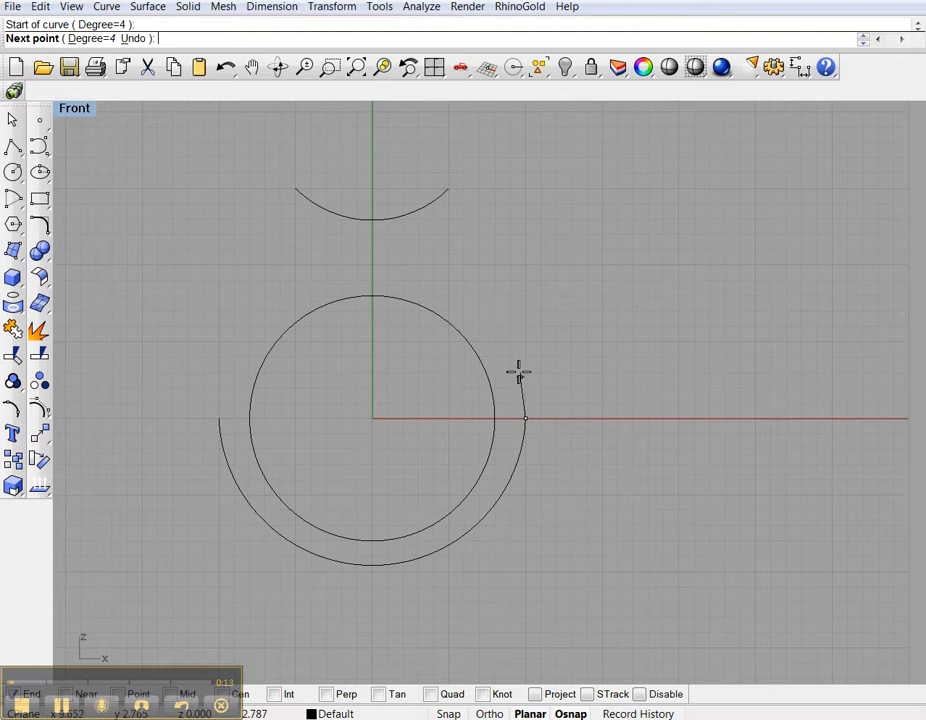
- Draw a degree-4 control-point curve from the lower arc's right end, bowing outward up to the upper arc's right end
click(524, 360)
click(511, 277)
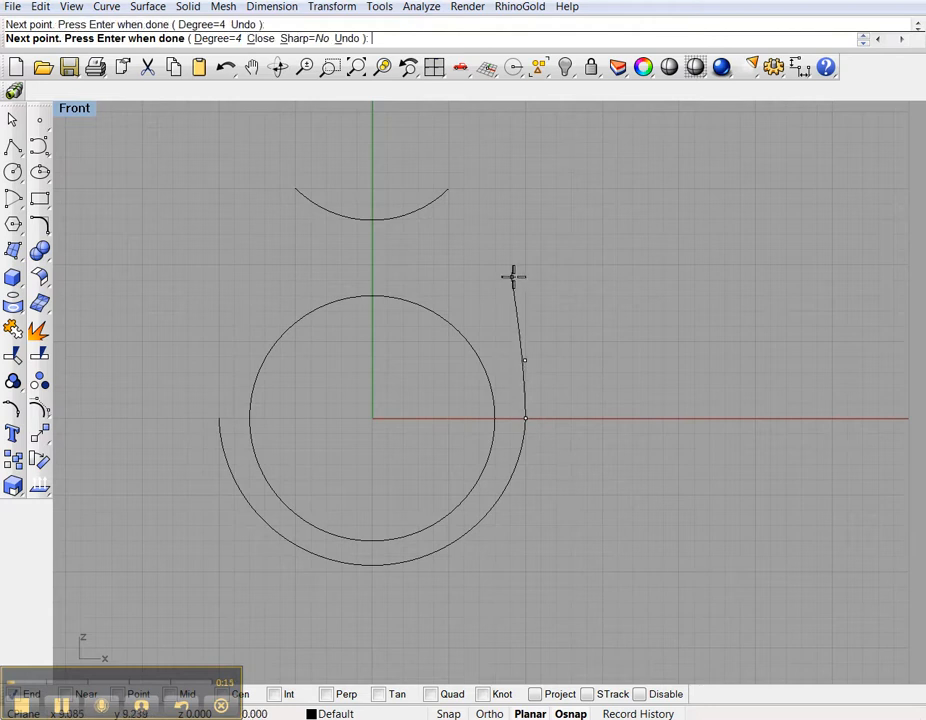
click(490, 238)
click(452, 190)
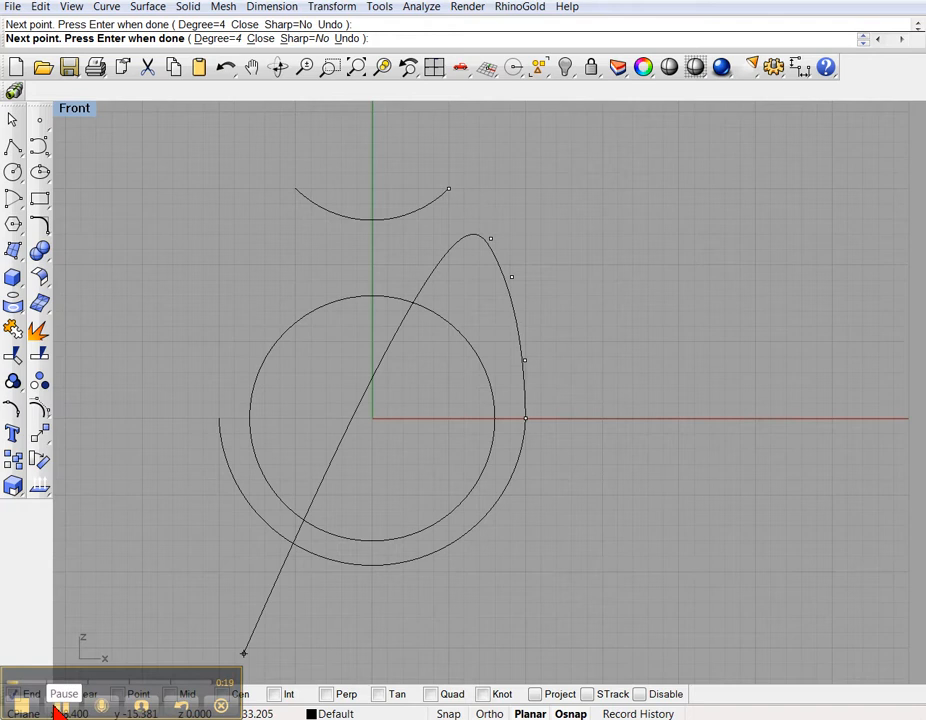
key(Return)
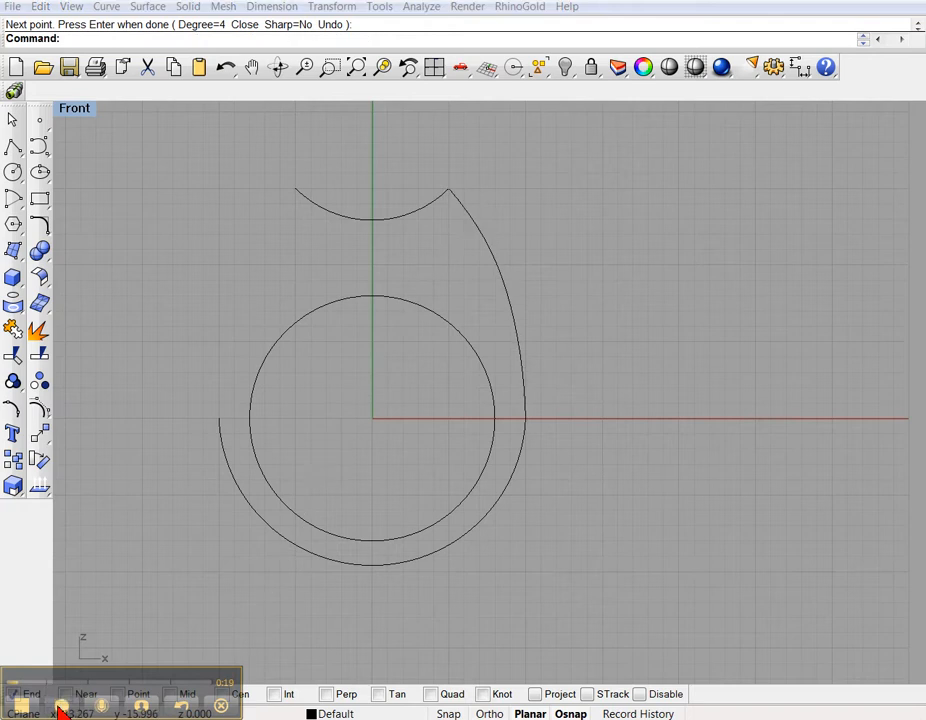
- Turn on grid snap and mirror a copy of the right side curve across the vertical axis through the origin
click(512, 313)
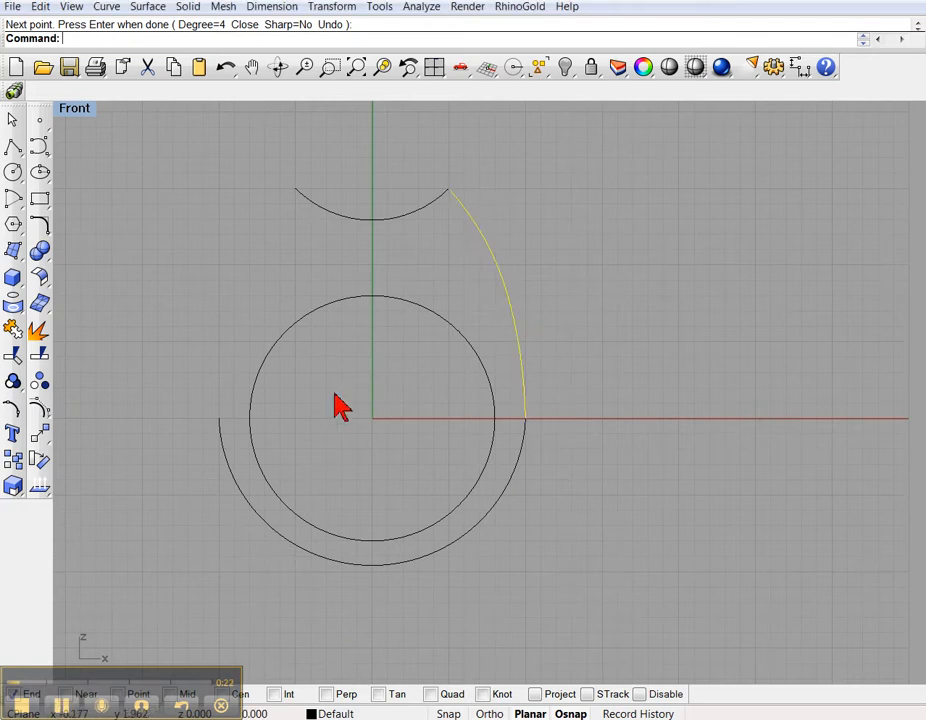
click(42, 434)
click(200, 458)
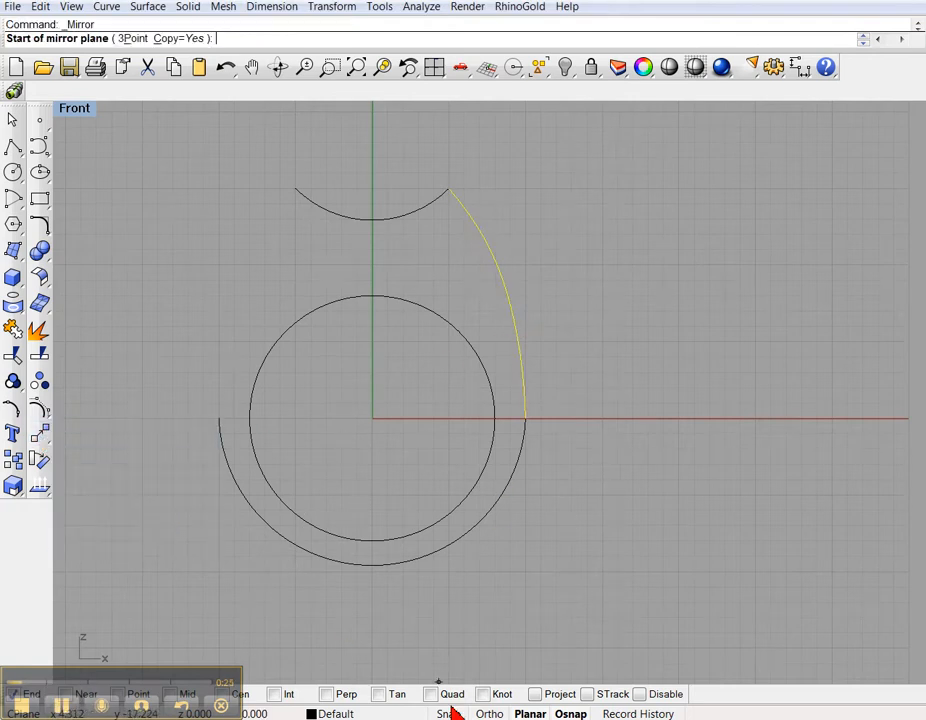
click(374, 418)
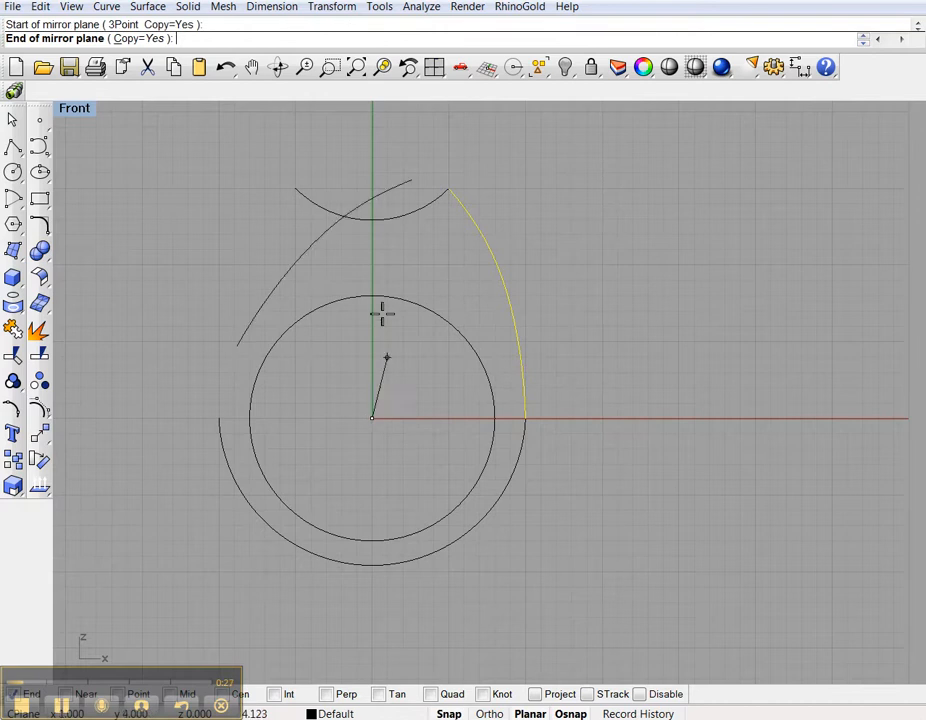
click(374, 287)
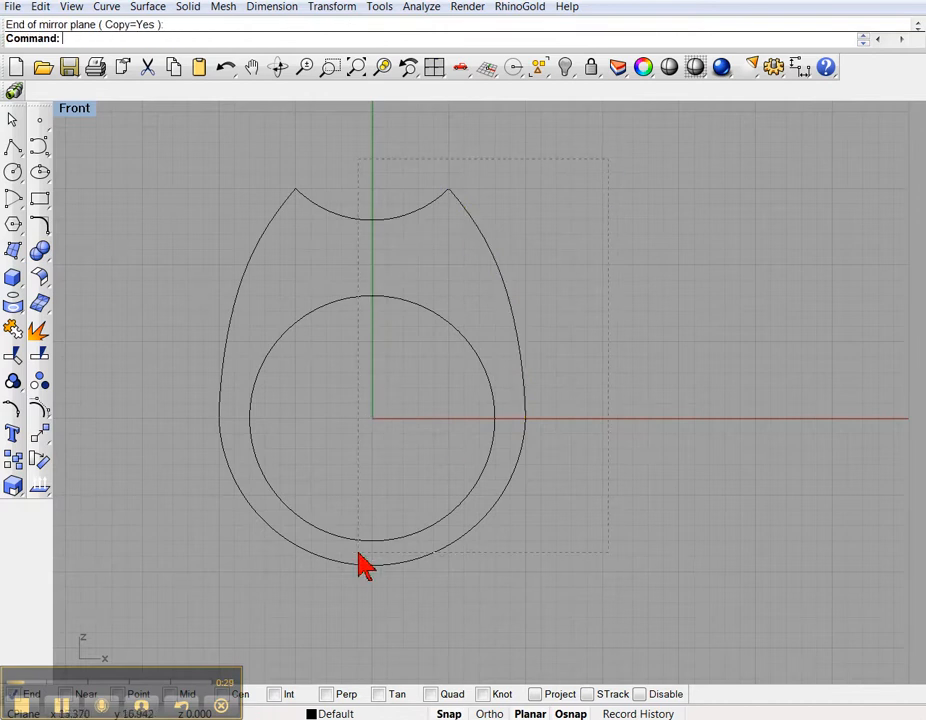
- Extrude all five ring profile curves to both sides as a capped solid, setting the band width in the Top view
drag(219, 587, 219, 588)
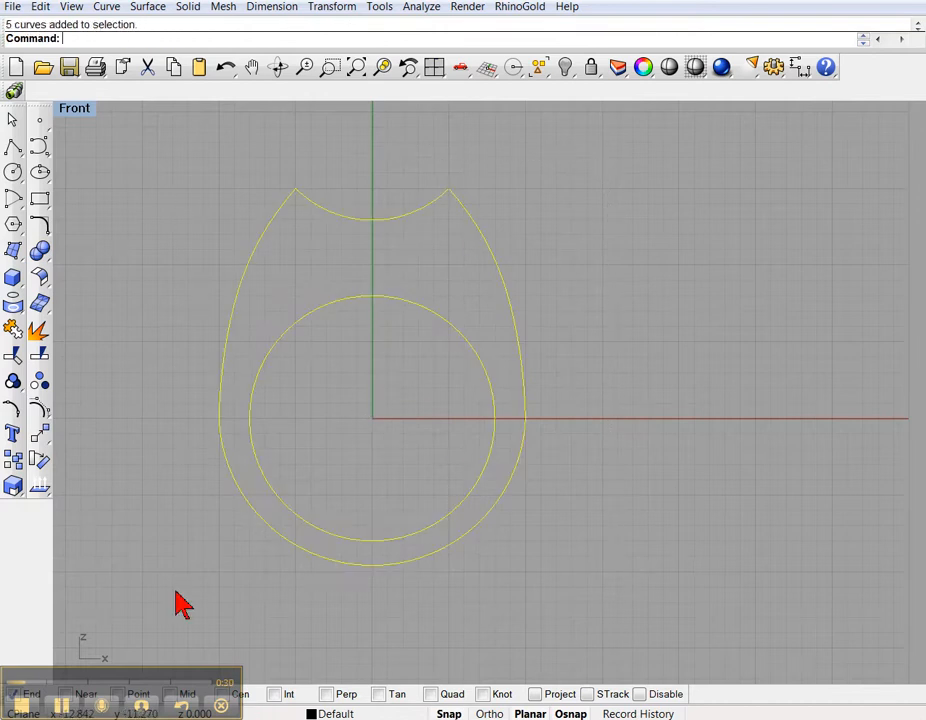
click(15, 283)
click(178, 322)
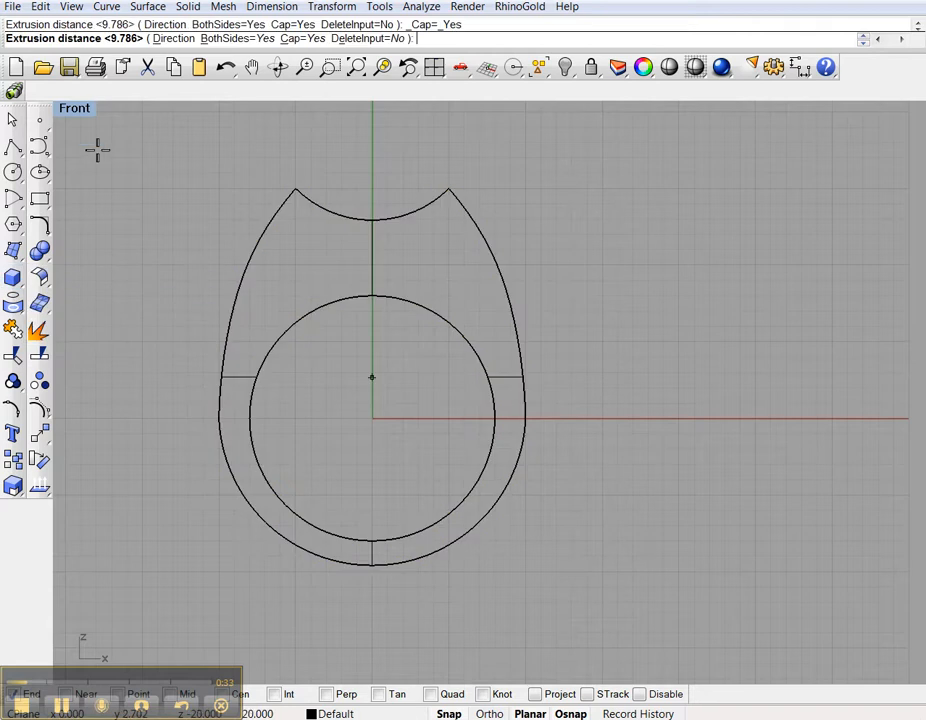
double_click(74, 108)
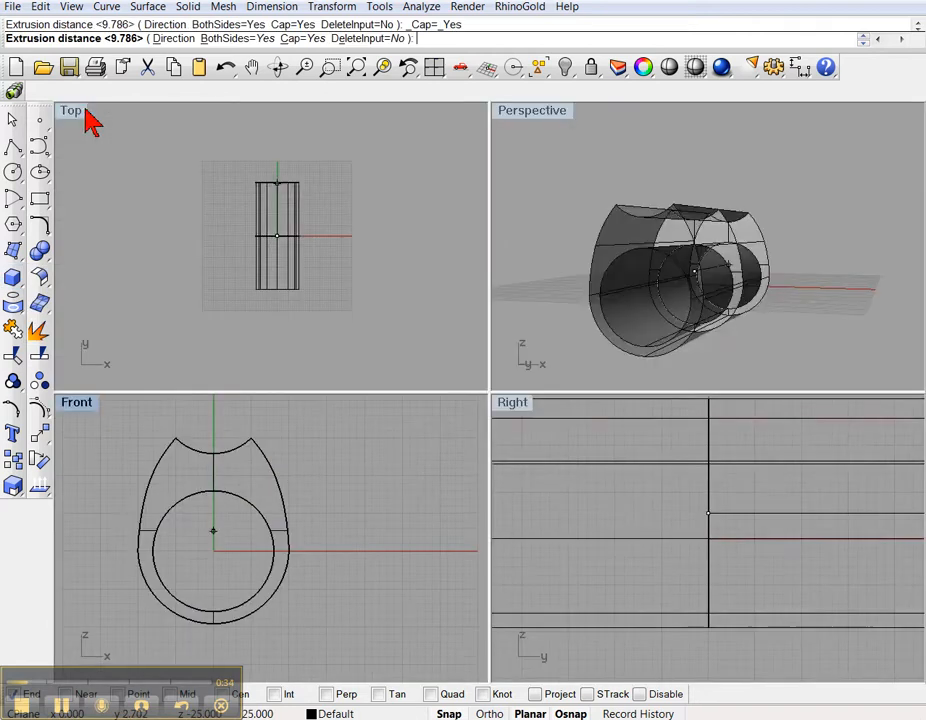
click(222, 236)
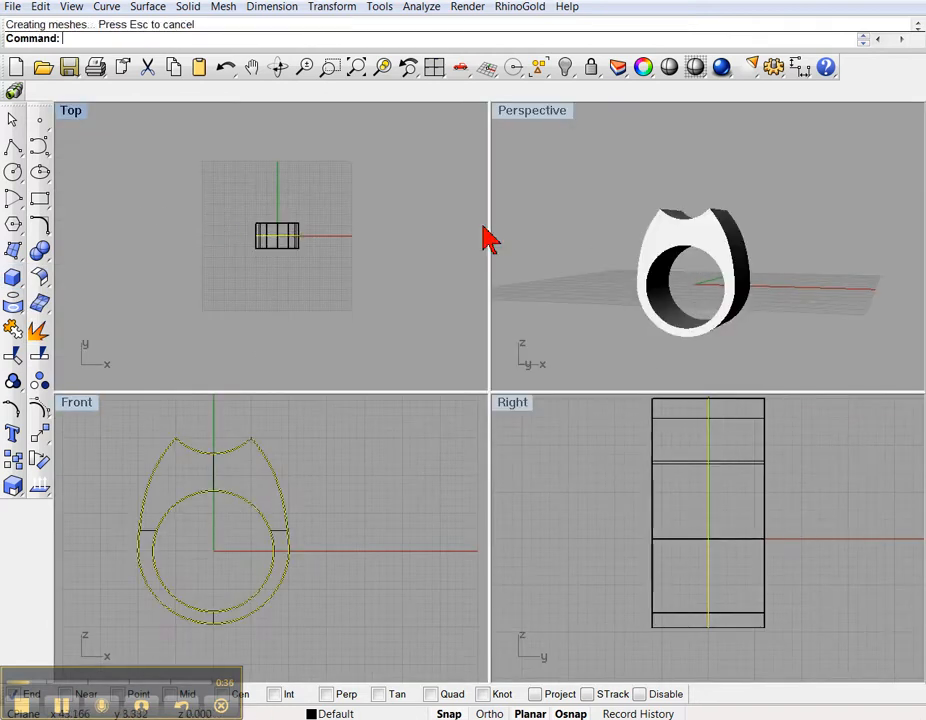
- Examine the extruded ring in the Perspective view, especially where the side surface meets the lower band
double_click(558, 114)
right_drag(575, 351, 475, 341)
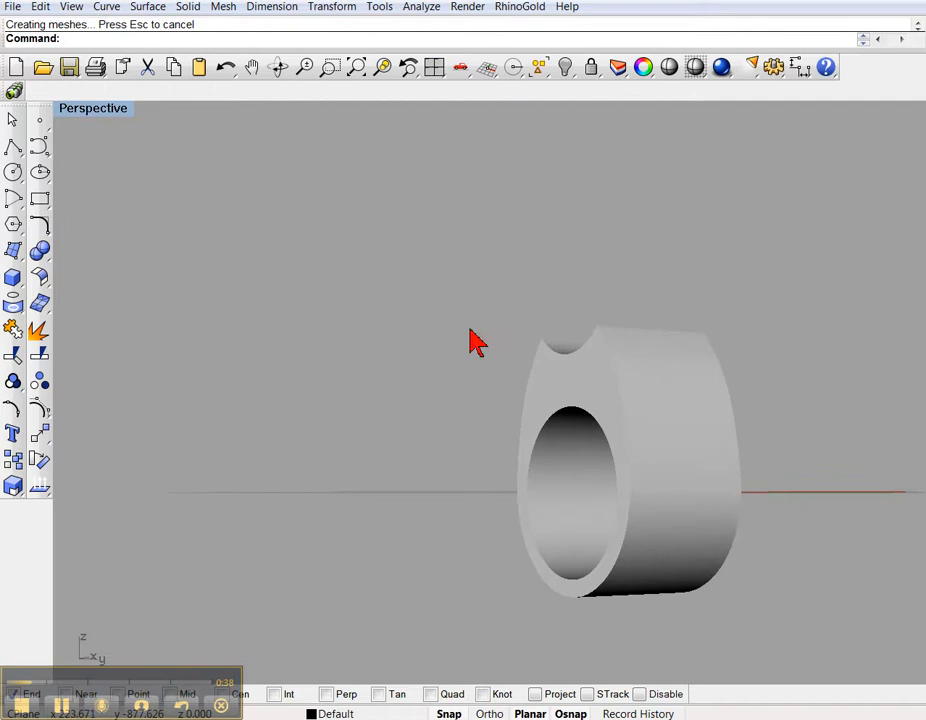
click(251, 67)
drag(525, 318, 279, 273)
key(Escape)
right_drag(570, 411, 384, 430)
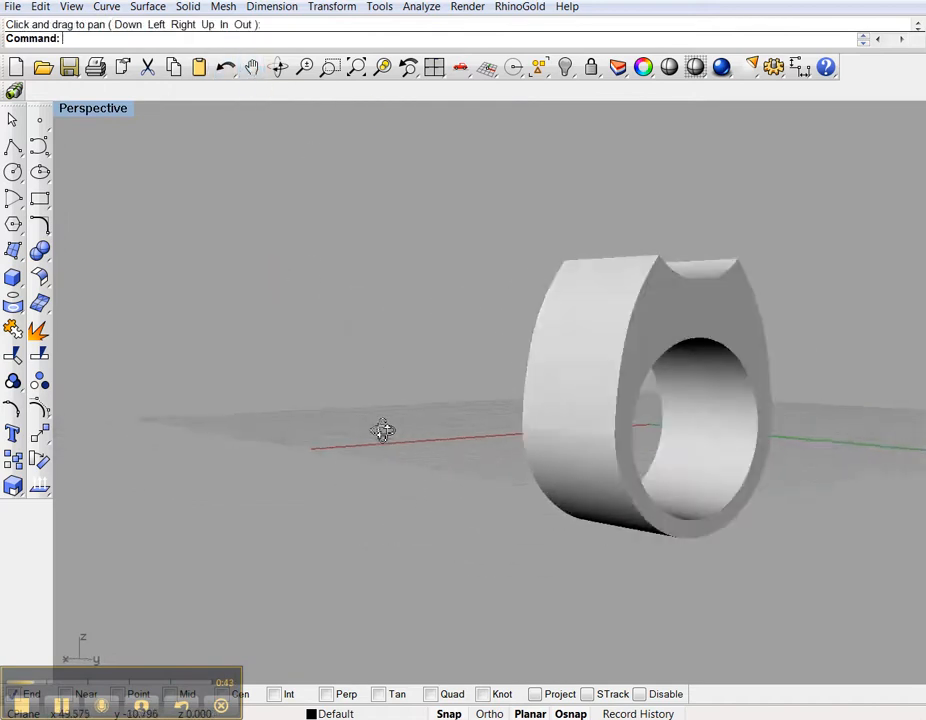
scroll(389, 451, up, 2)
scroll(606, 453, up, 5)
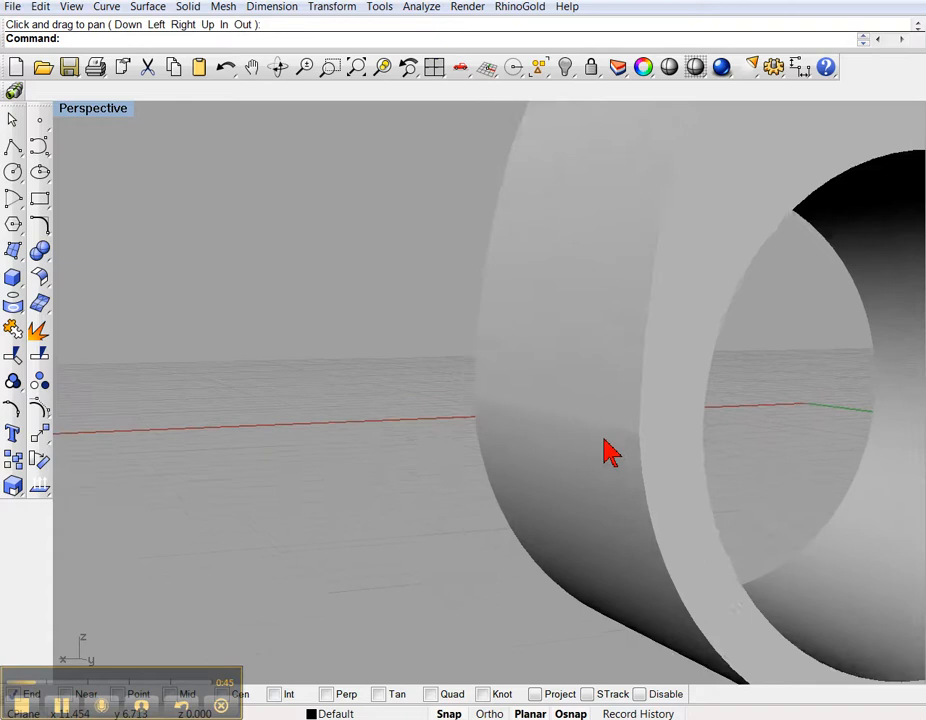
scroll(604, 439, up, 2)
right_drag(598, 425, 703, 450)
scroll(700, 426, down, 5)
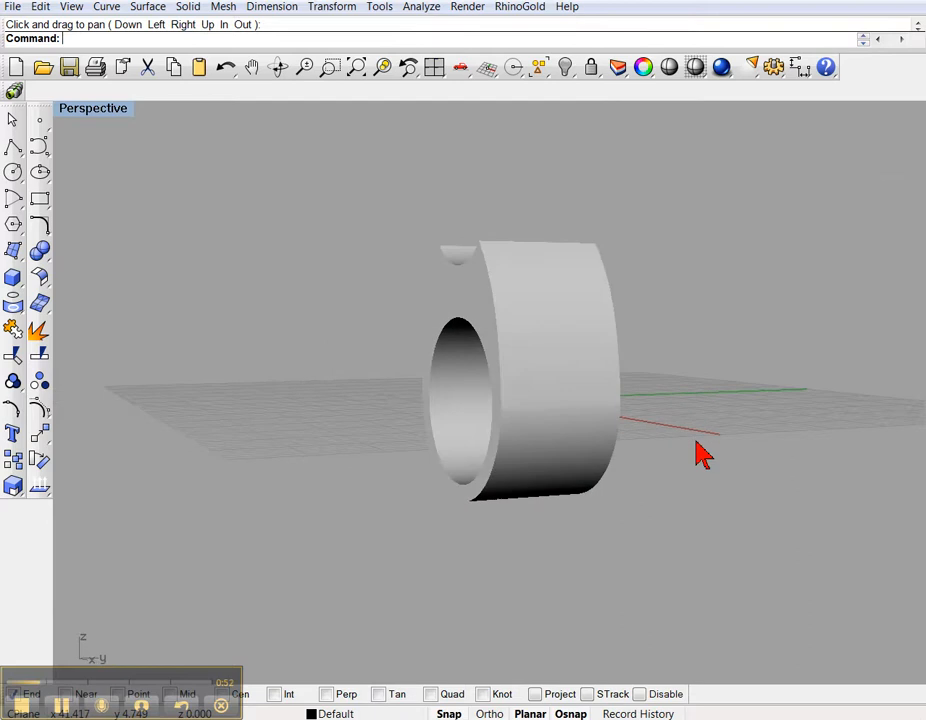
- Undo the ring extrusion, clear the curve selection, and maximize the Front view
double_click(112, 113)
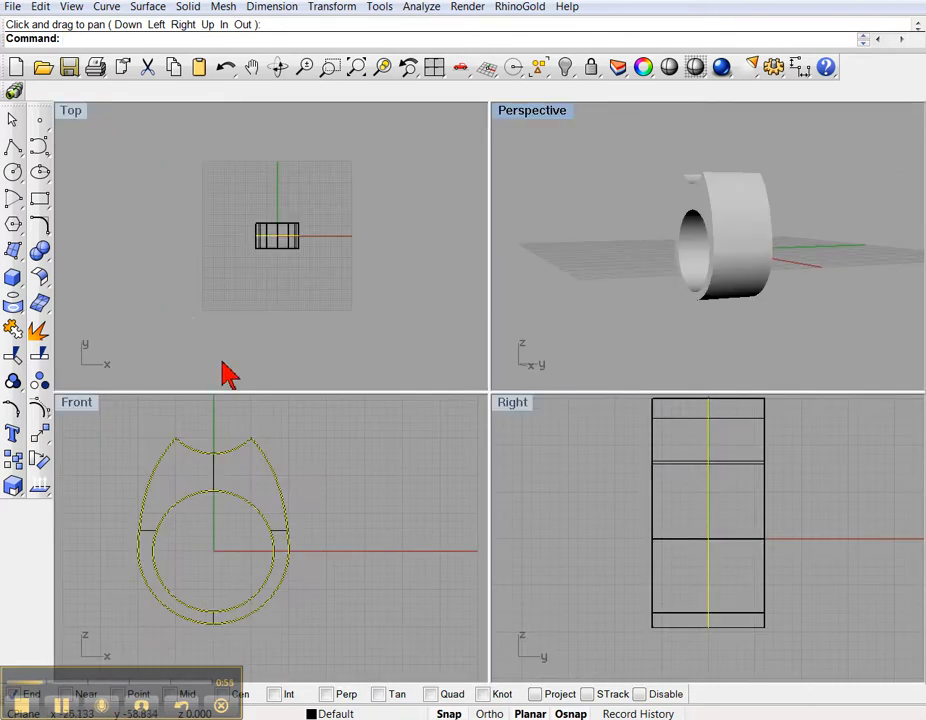
click(226, 70)
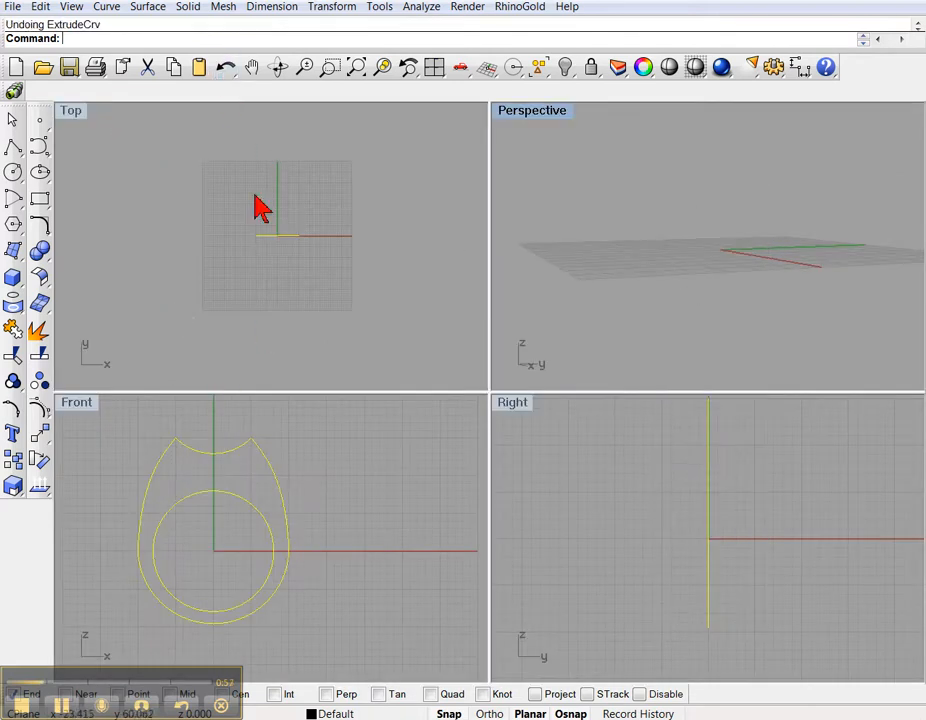
click(118, 428)
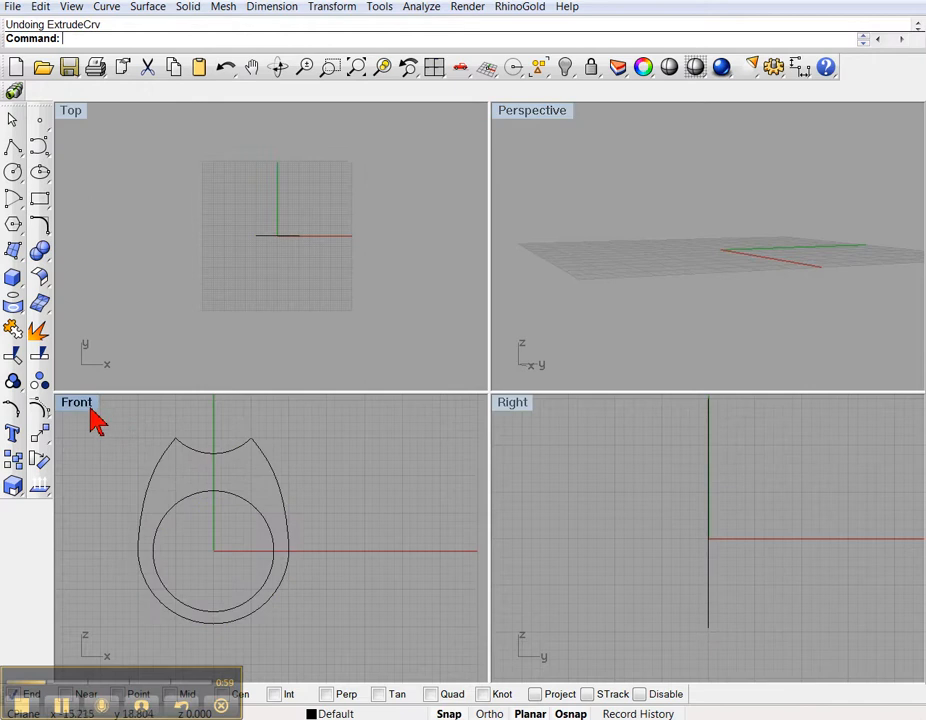
double_click(80, 405)
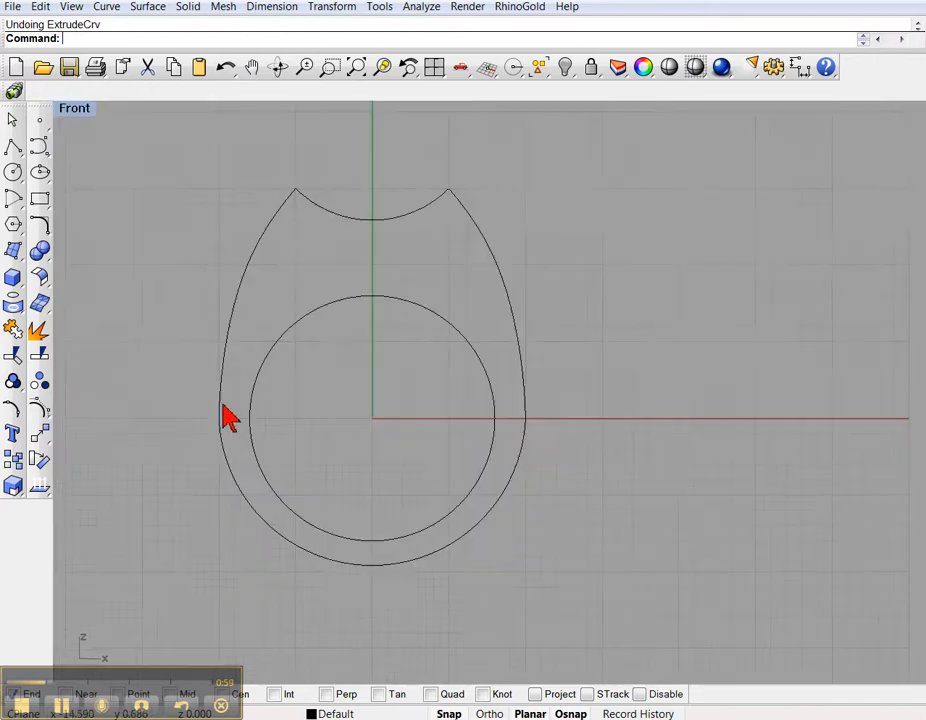
click(421, 7)
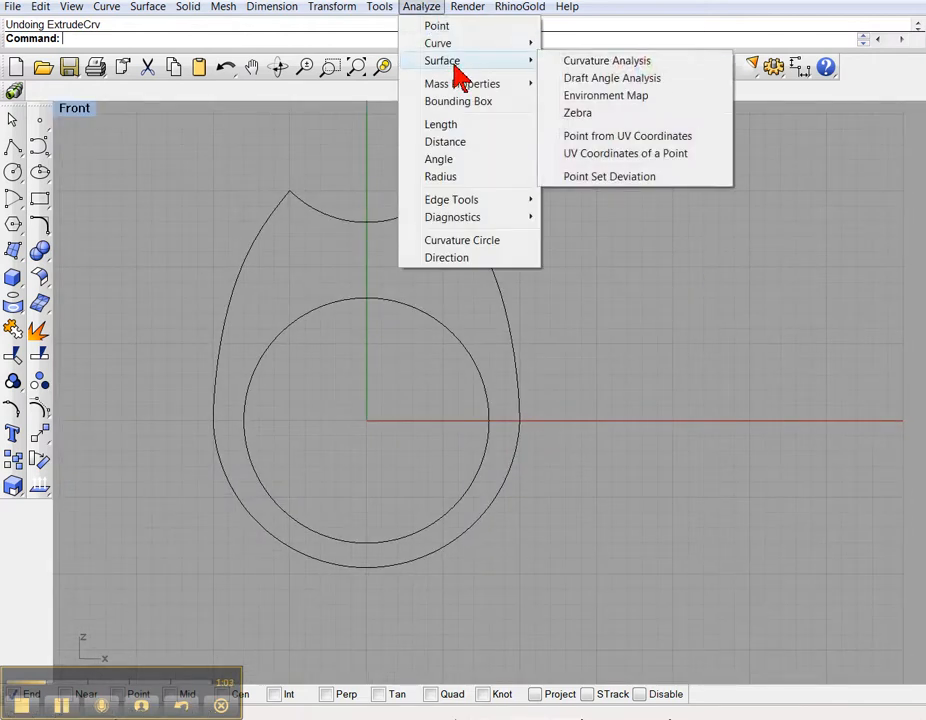
mouse_move(480, 43)
click(572, 43)
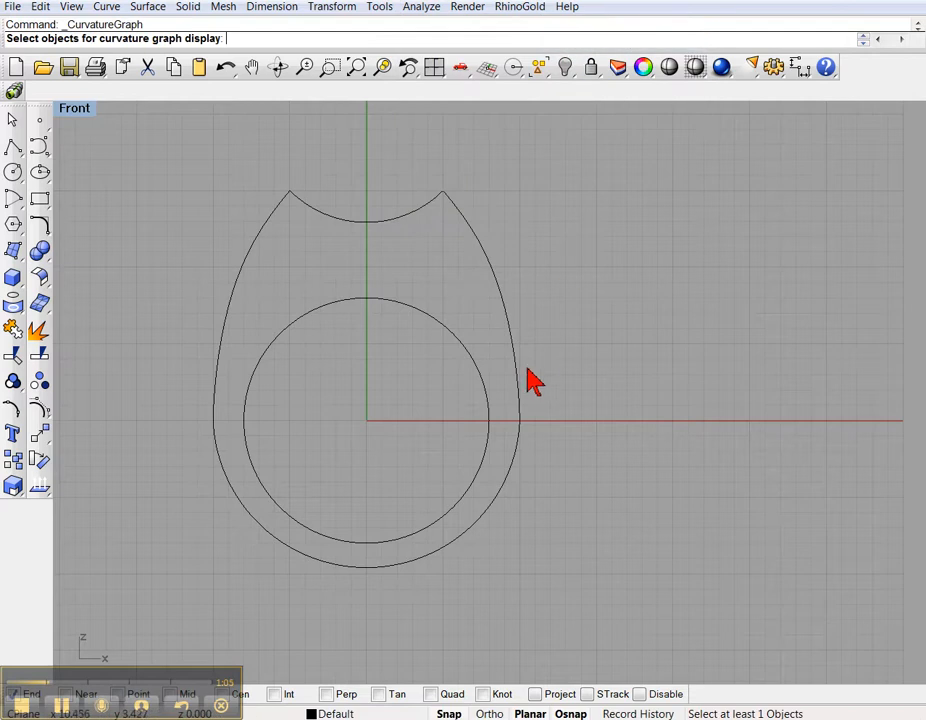
click(521, 377)
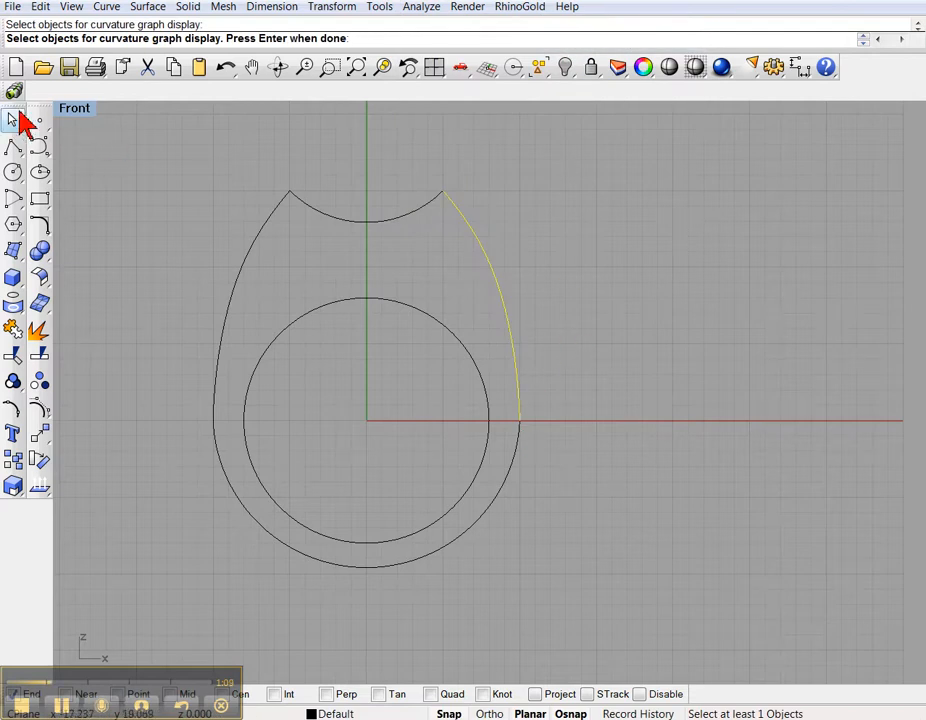
key(Escape)
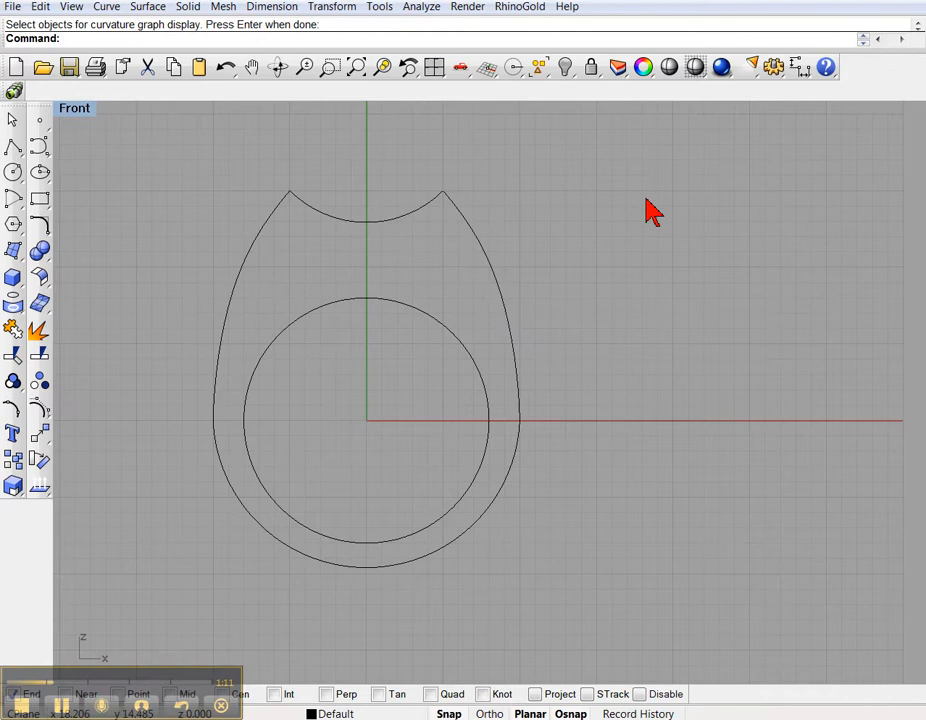
- Join the right side curve, lower arc and left side curve into one open curve
drag(137, 578, 137, 578)
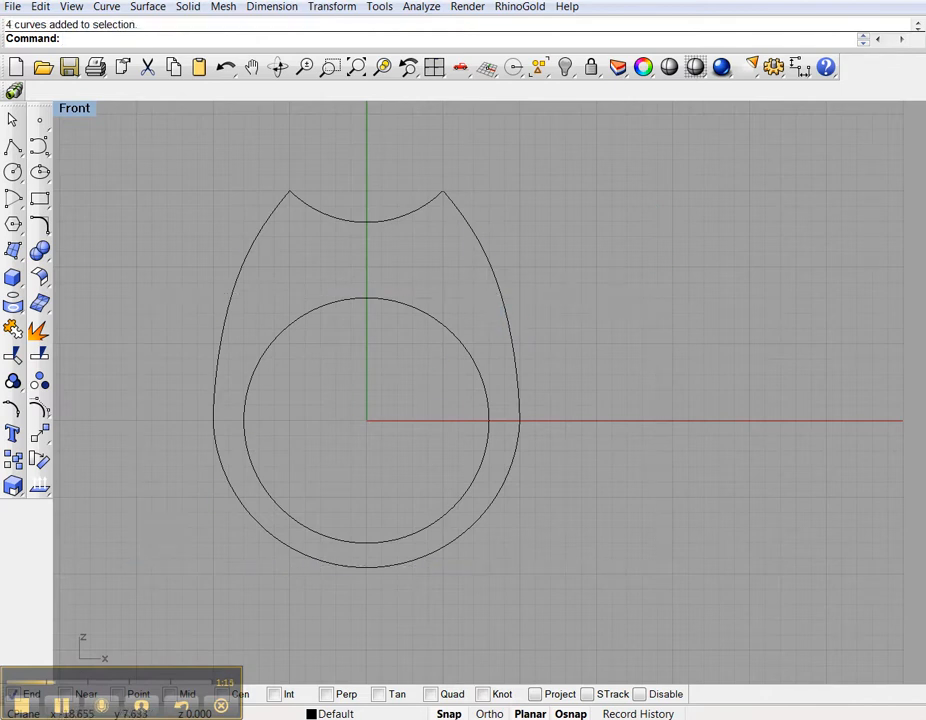
click(12, 330)
click(505, 405)
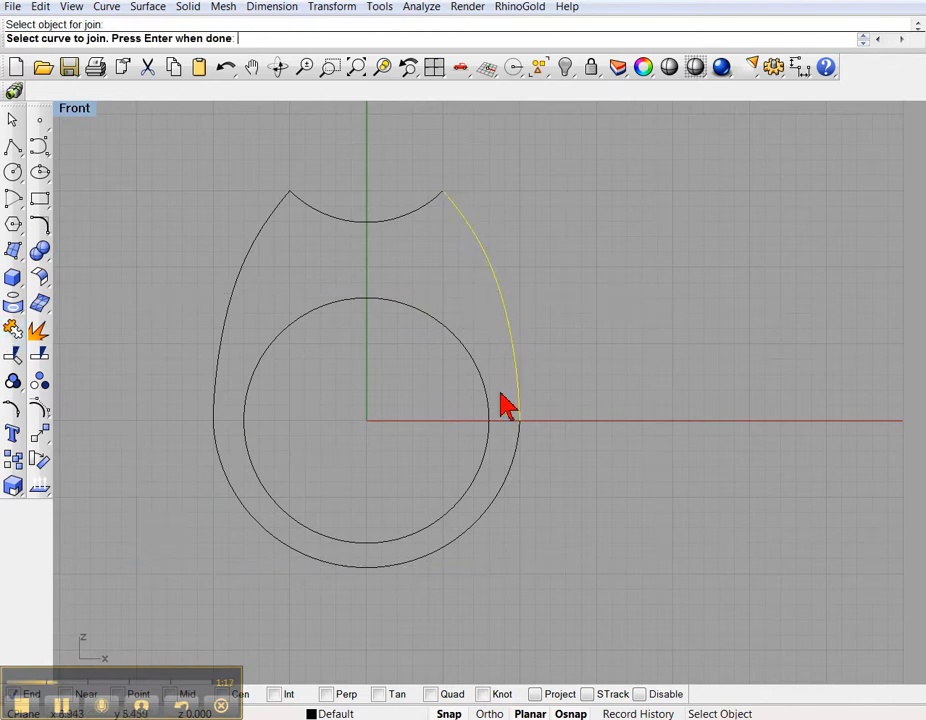
click(502, 478)
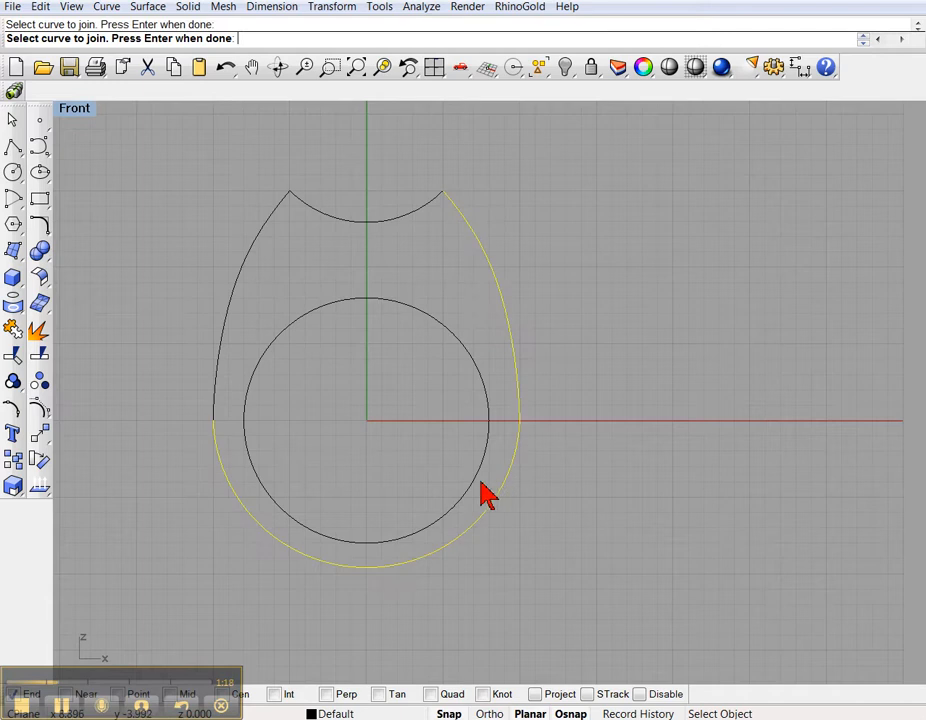
click(236, 279)
key(Return)
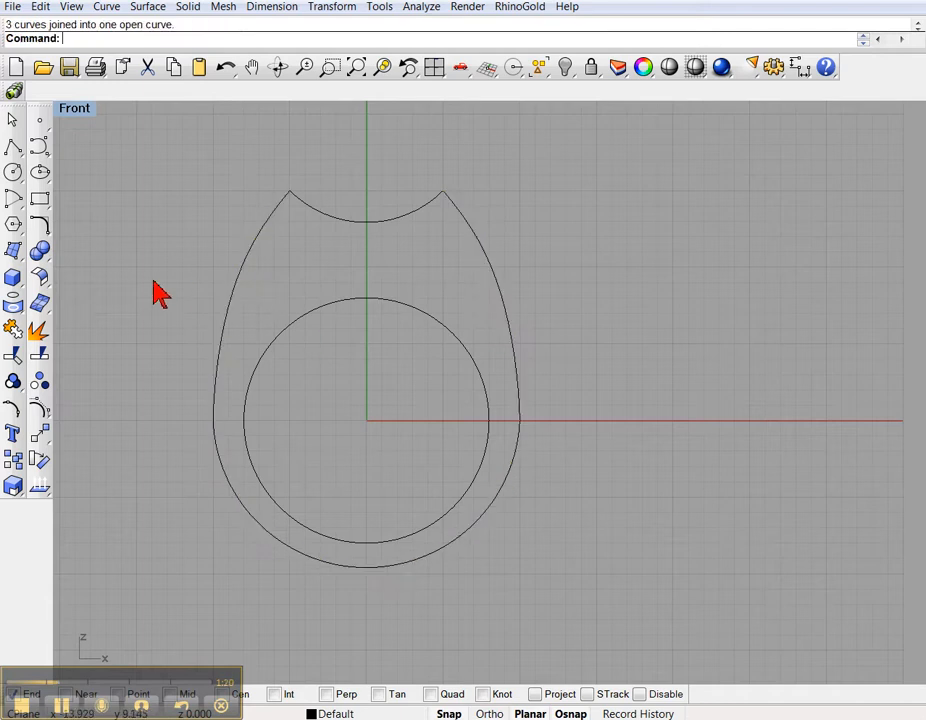
- Display the curvature graph of the joined outer curve and examine the transition between the right side curve and lower arc
click(421, 7)
mouse_move(436, 41)
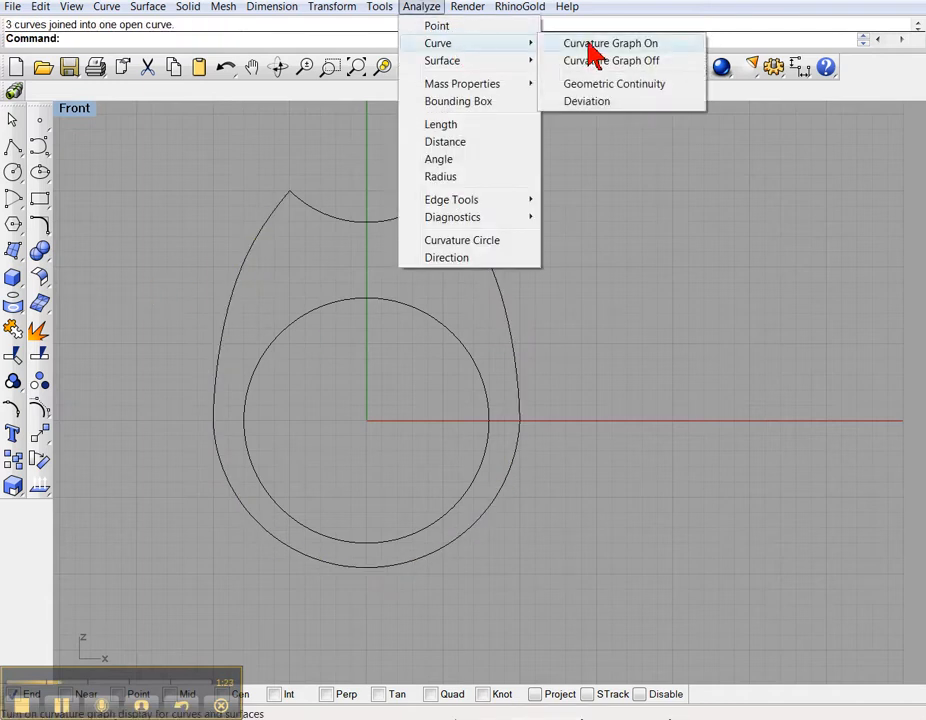
click(595, 43)
click(518, 381)
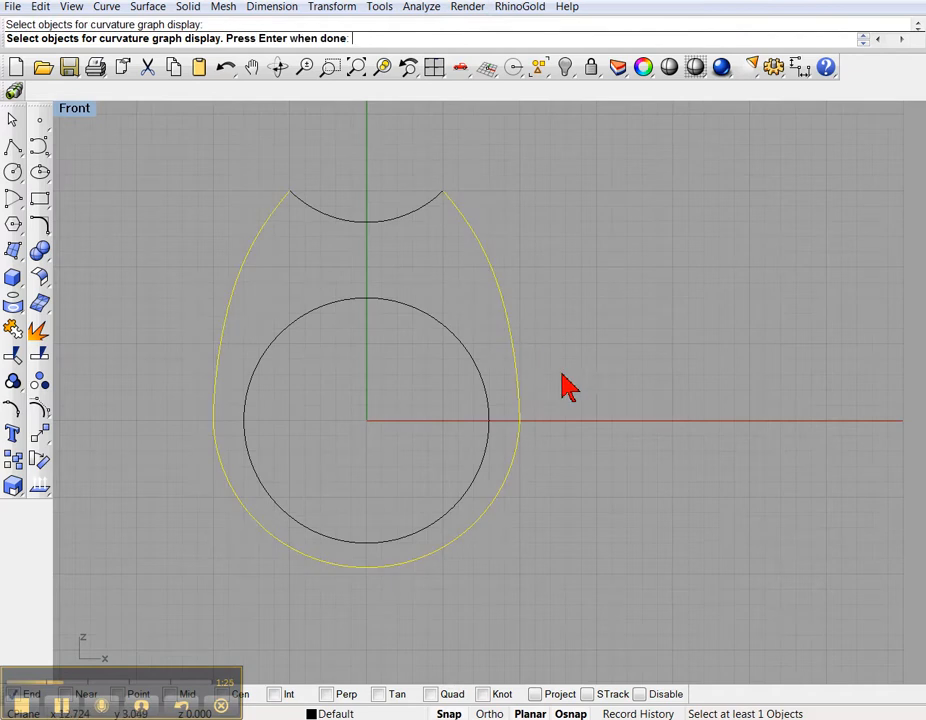
right_click(562, 373)
right_drag(579, 389, 537, 356)
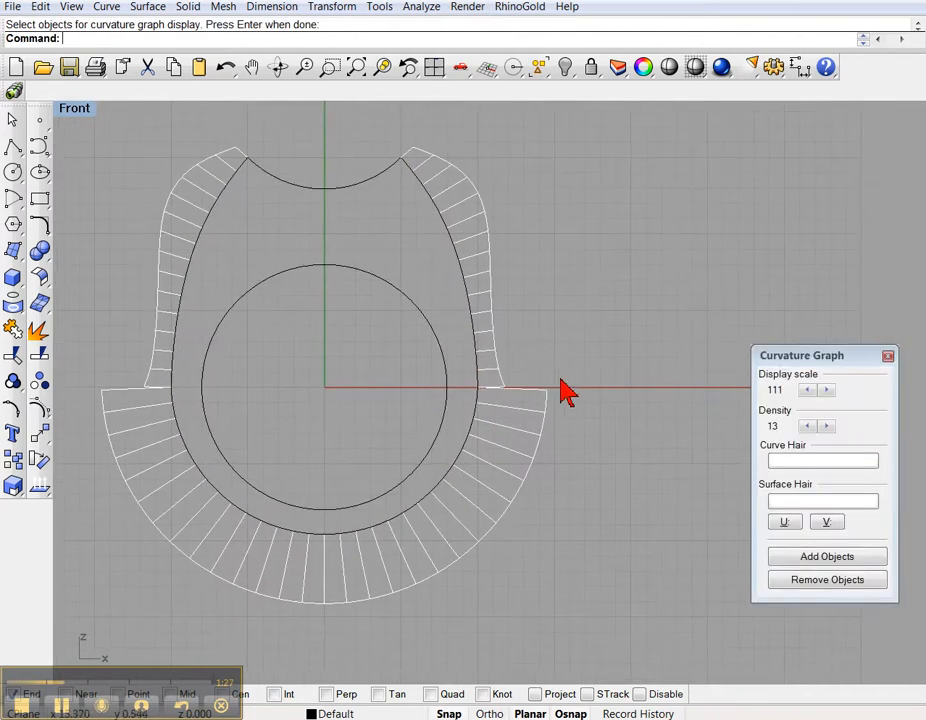
scroll(517, 412, up, 10)
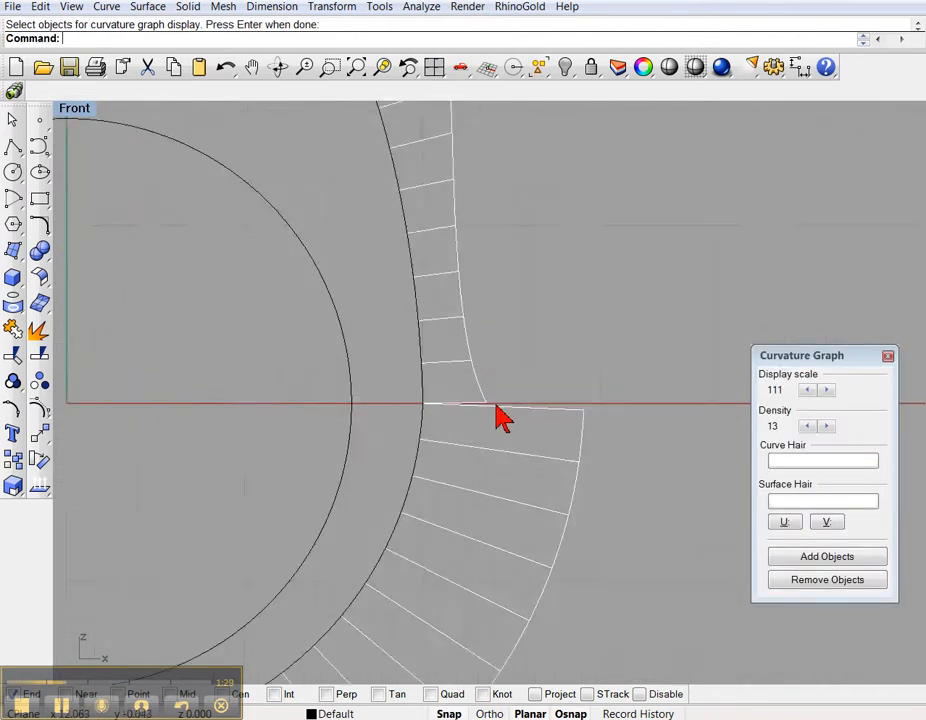
scroll(482, 384, down, 3)
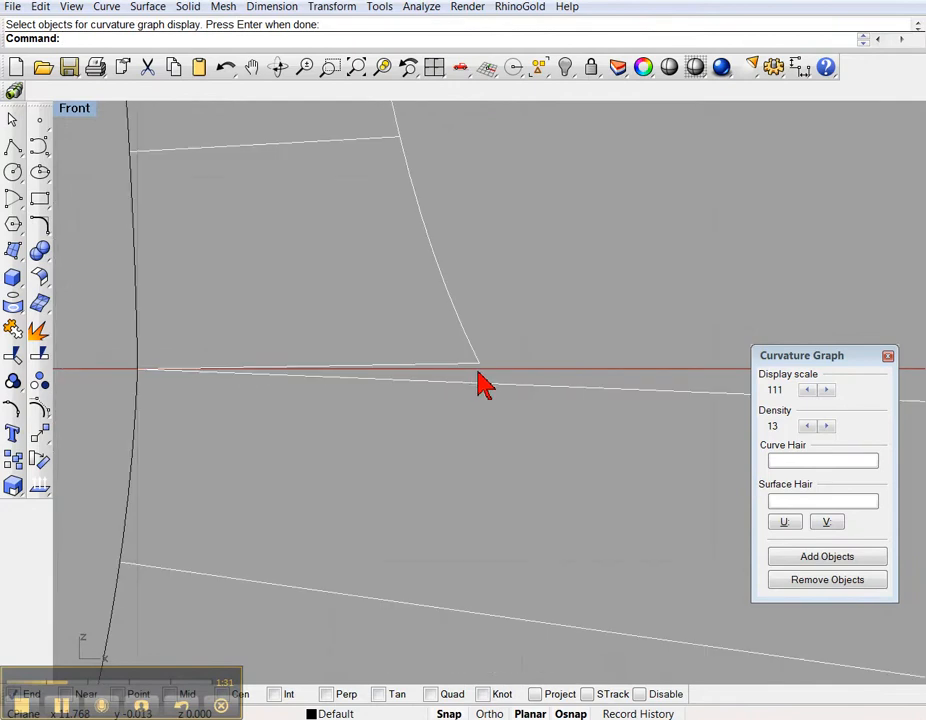
scroll(483, 379, down, 8)
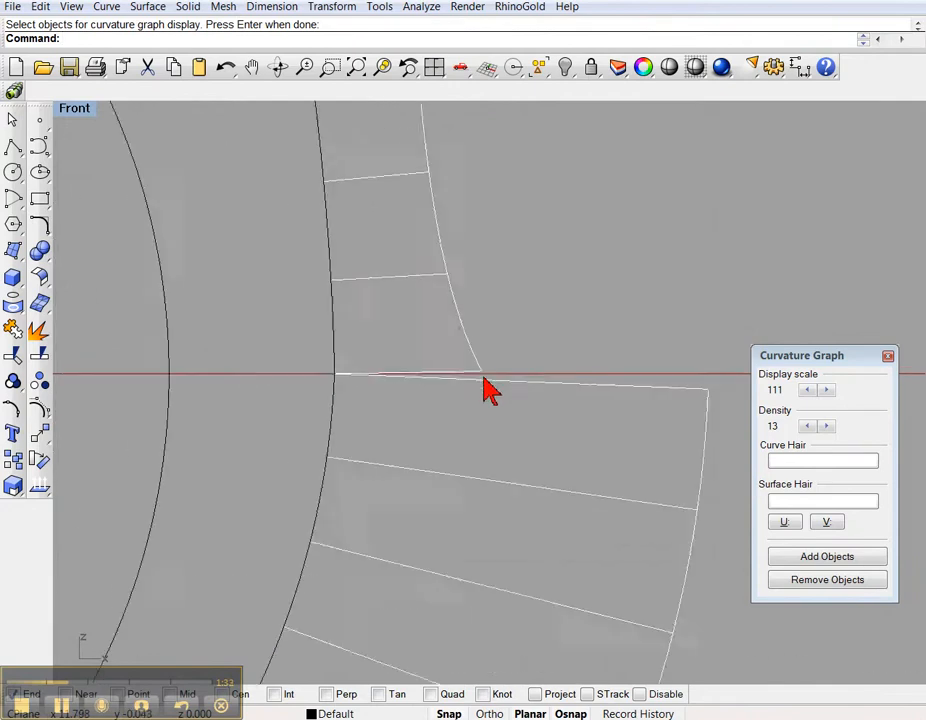
right_drag(517, 352, 490, 306)
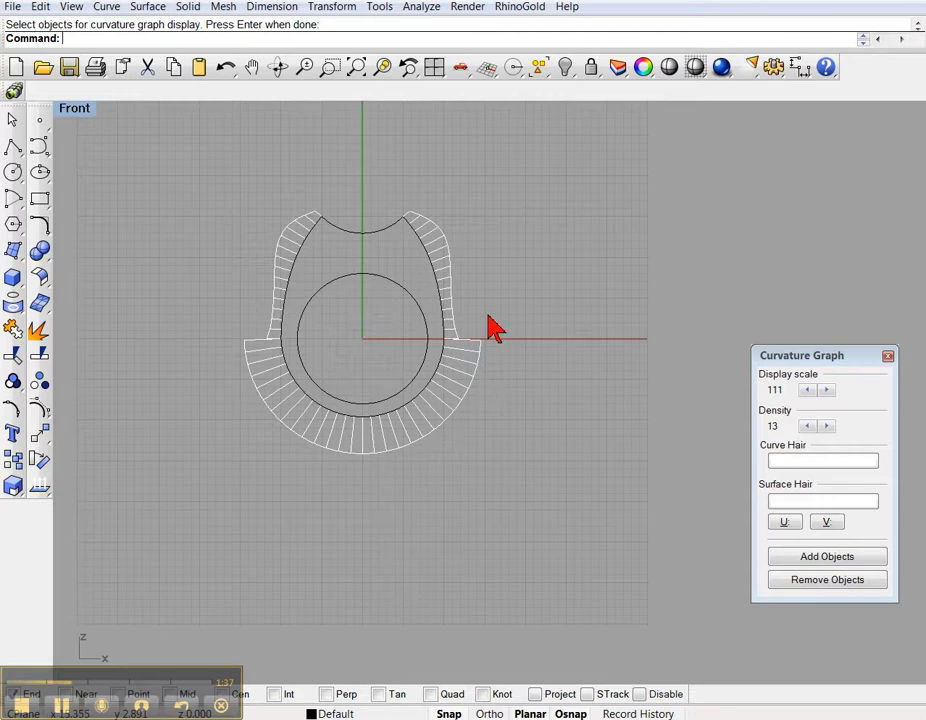
scroll(490, 325, up, 3)
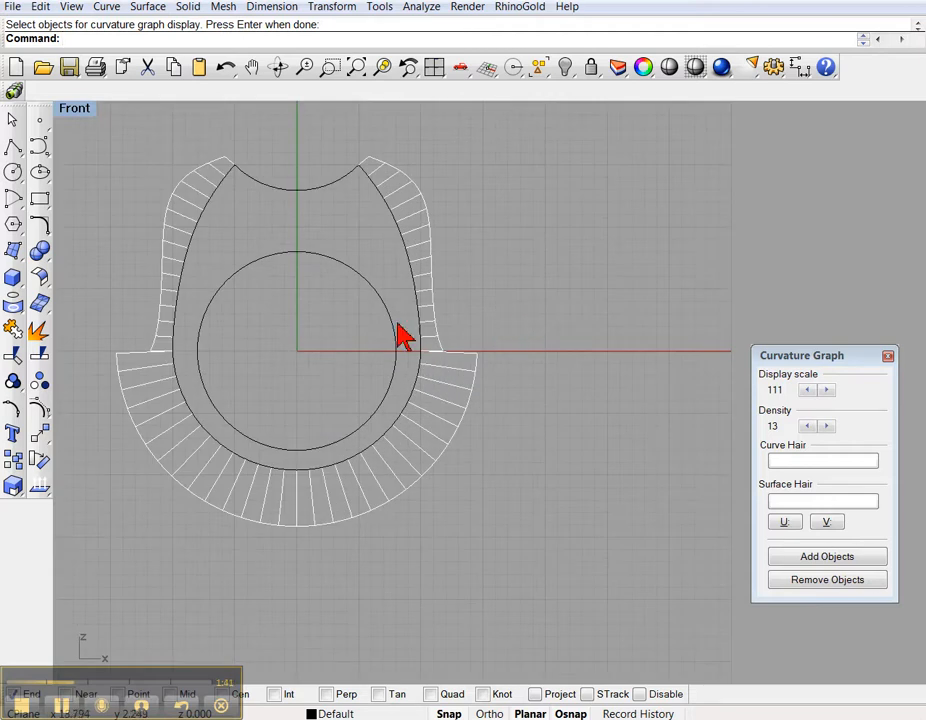
- Rebuild the joined outer curve with 12 points and degree 3, deleting the input curve, after previewing the result
click(40, 227)
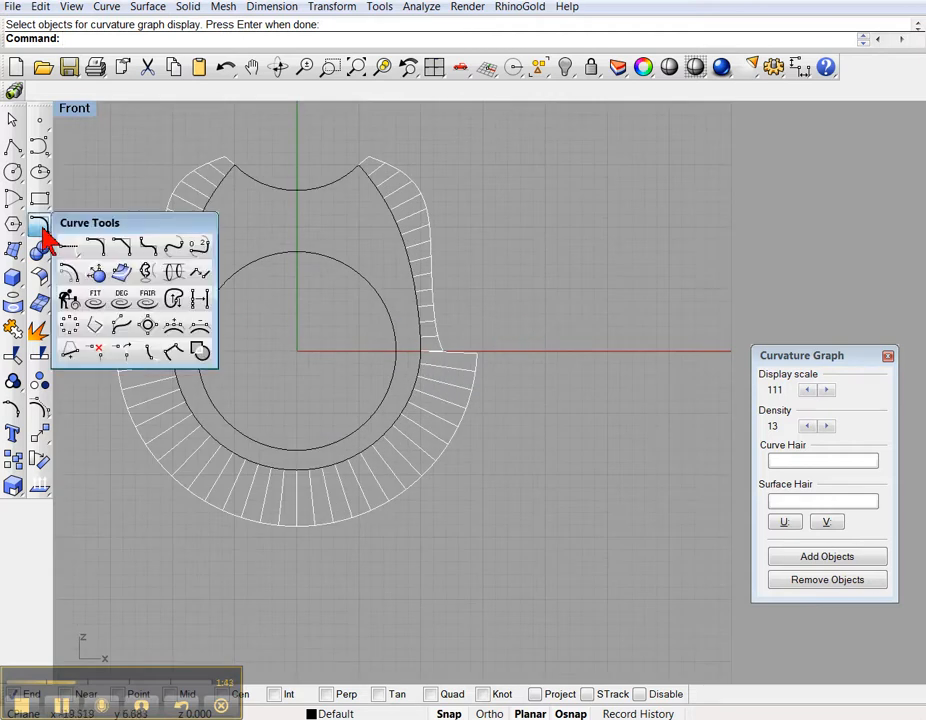
drag(60, 229, 599, 174)
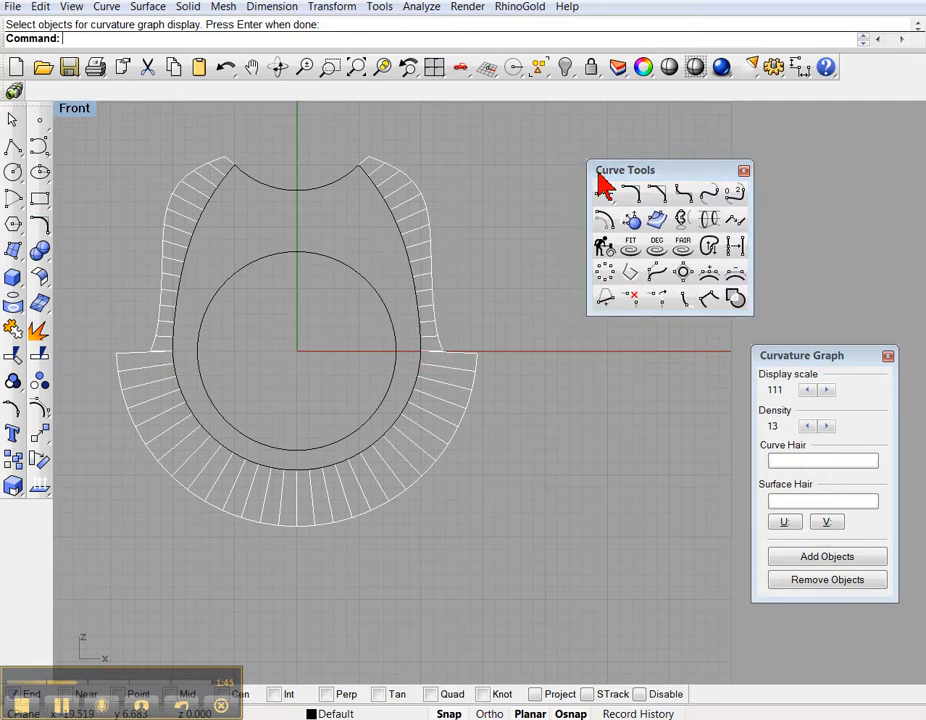
click(606, 255)
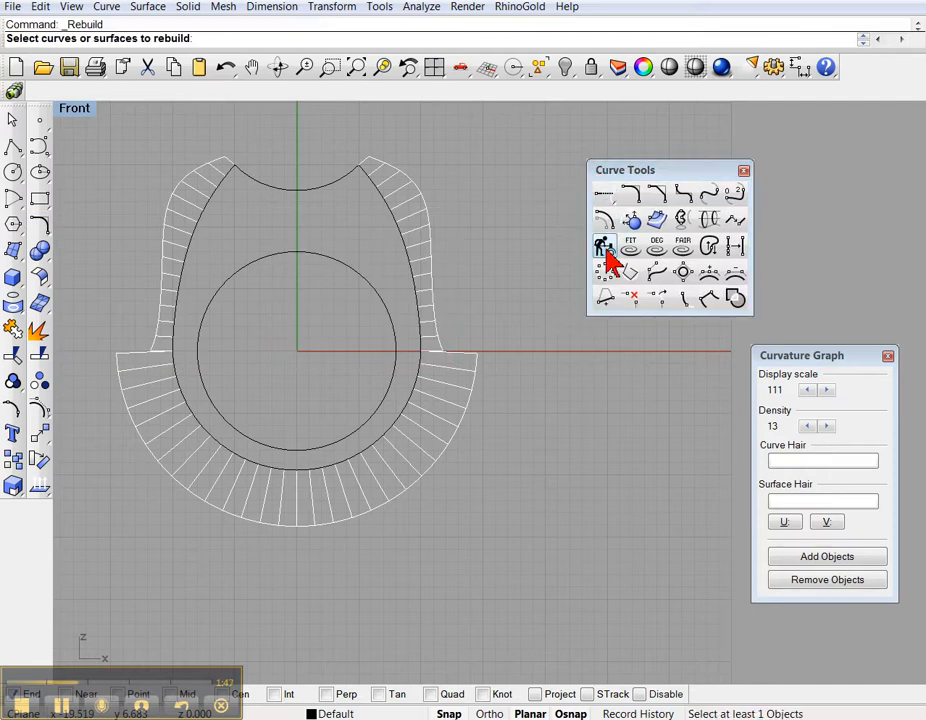
click(420, 320)
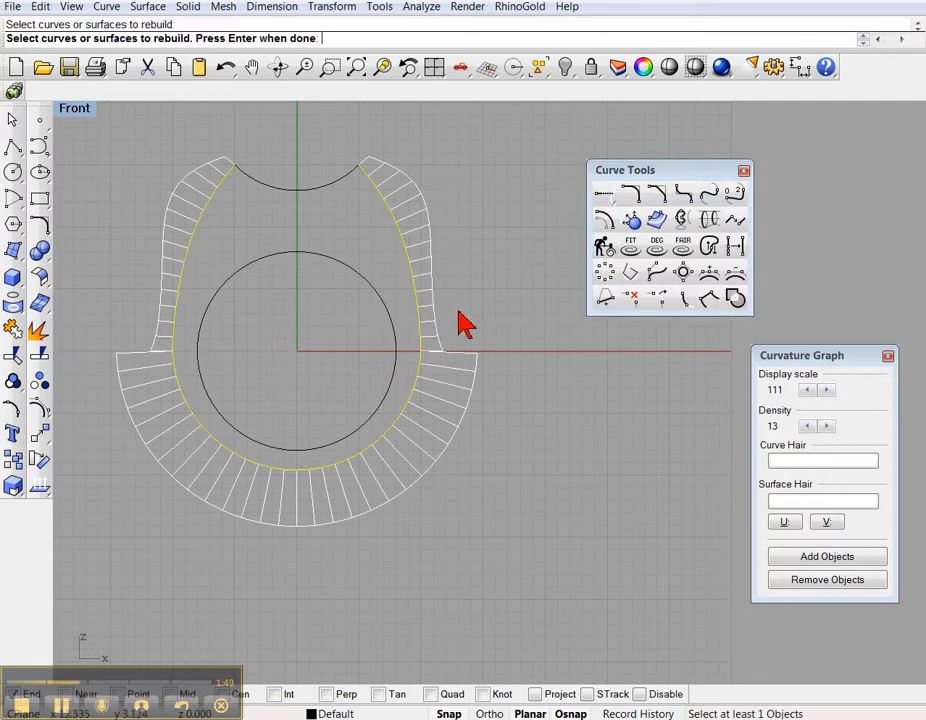
key(Return)
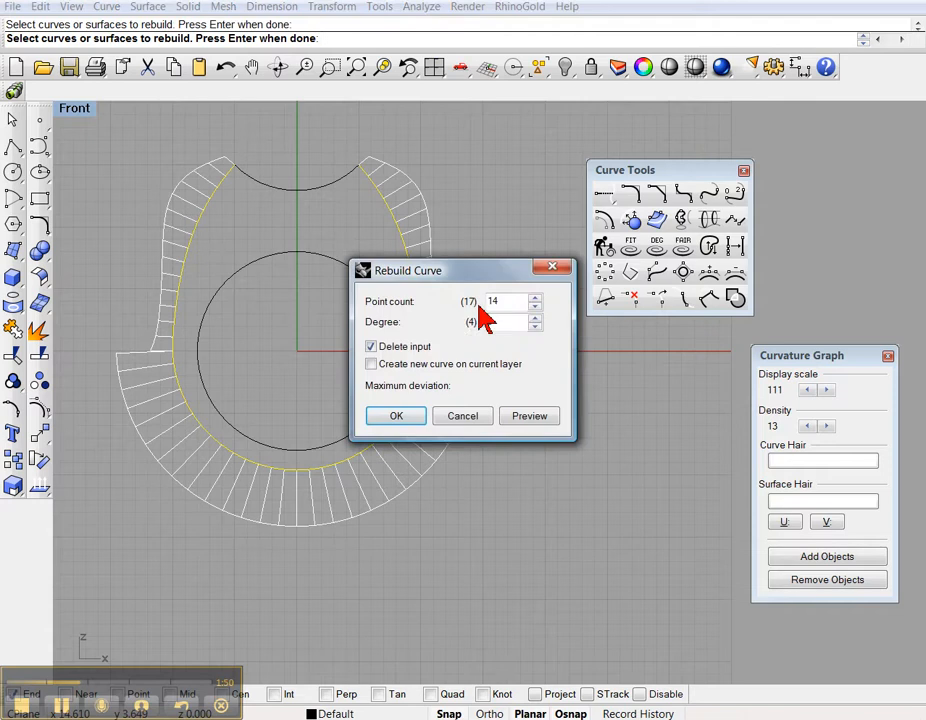
click(535, 307)
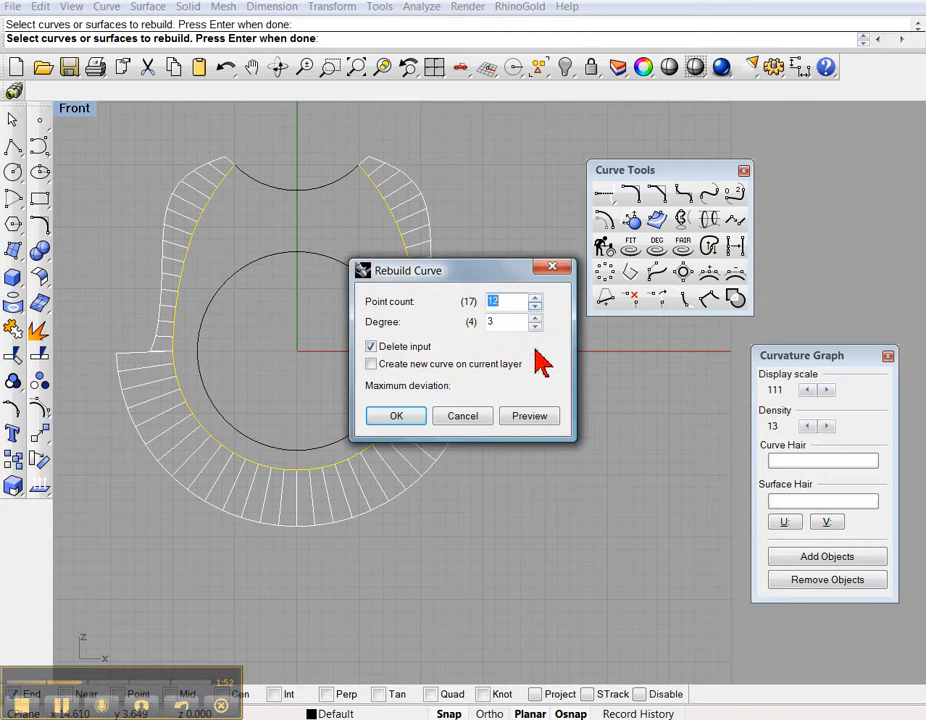
click(537, 423)
drag(474, 277, 597, 404)
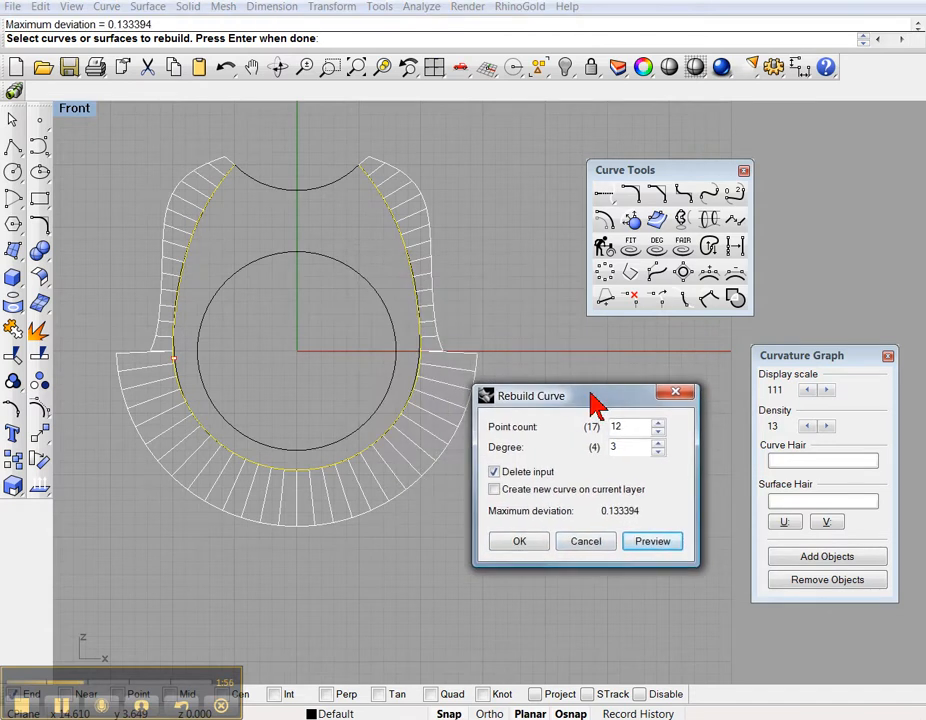
click(520, 541)
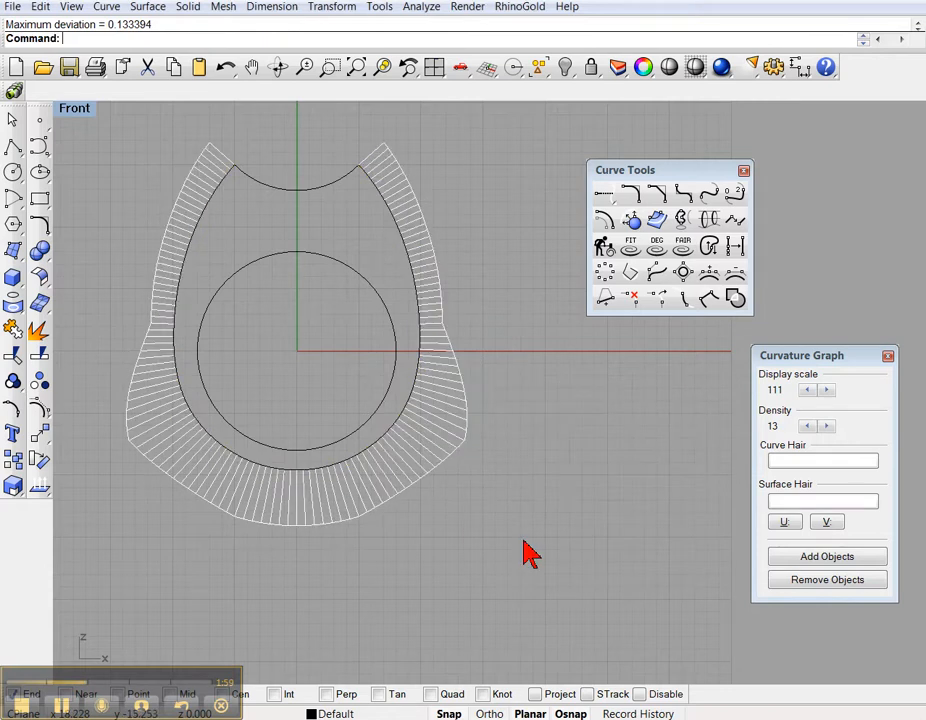
- Fair the rebuilt outer curve with a tolerance of 0.5
scroll(449, 340, up, 3)
scroll(470, 350, down, 3)
right_drag(480, 345, 476, 358)
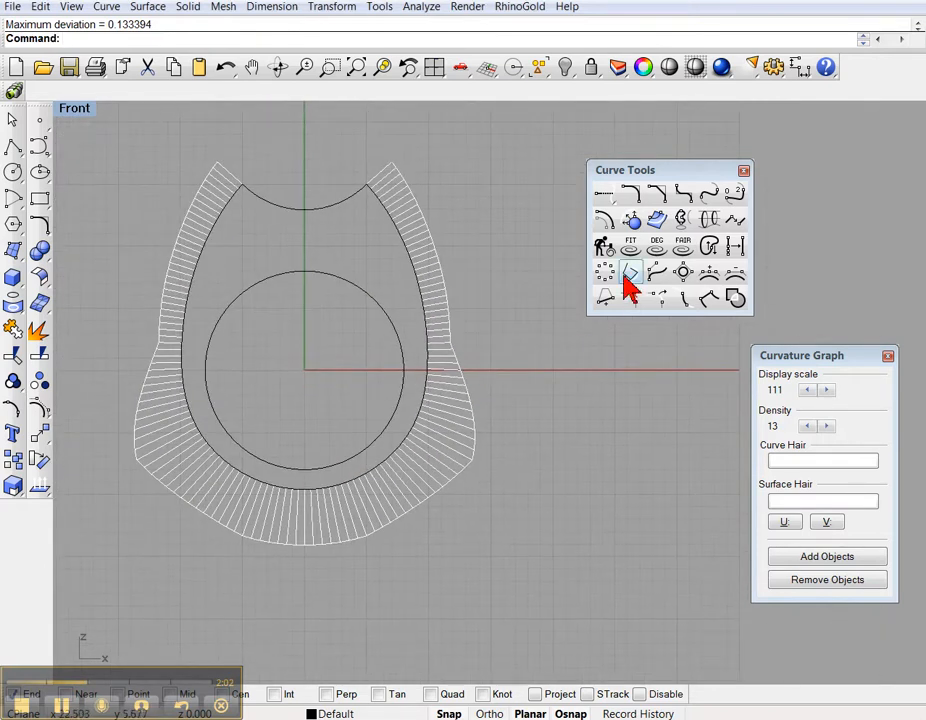
click(682, 250)
click(425, 303)
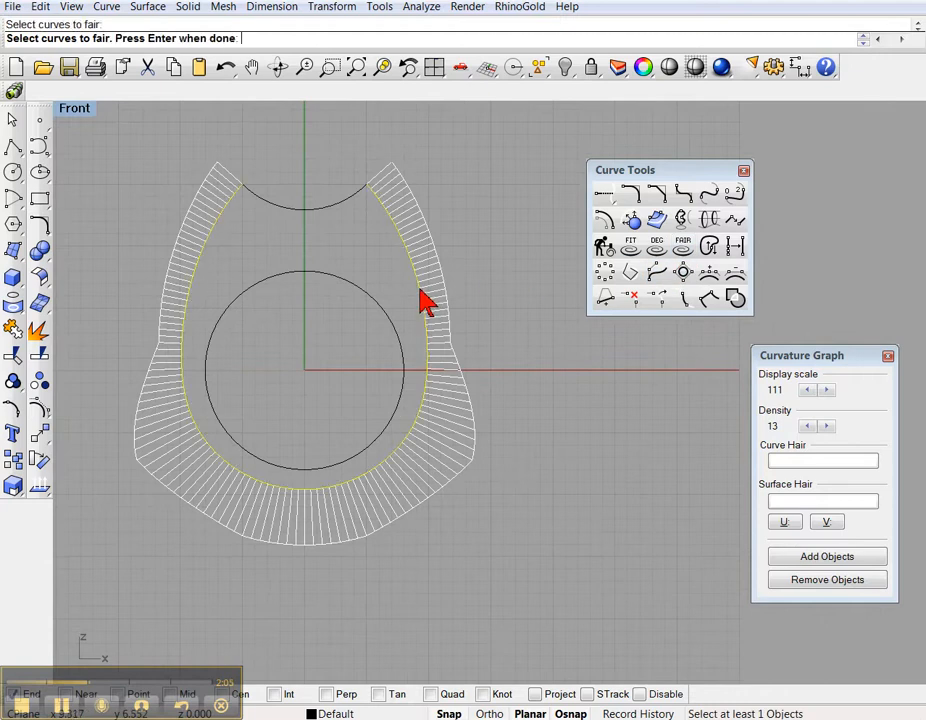
key(Return)
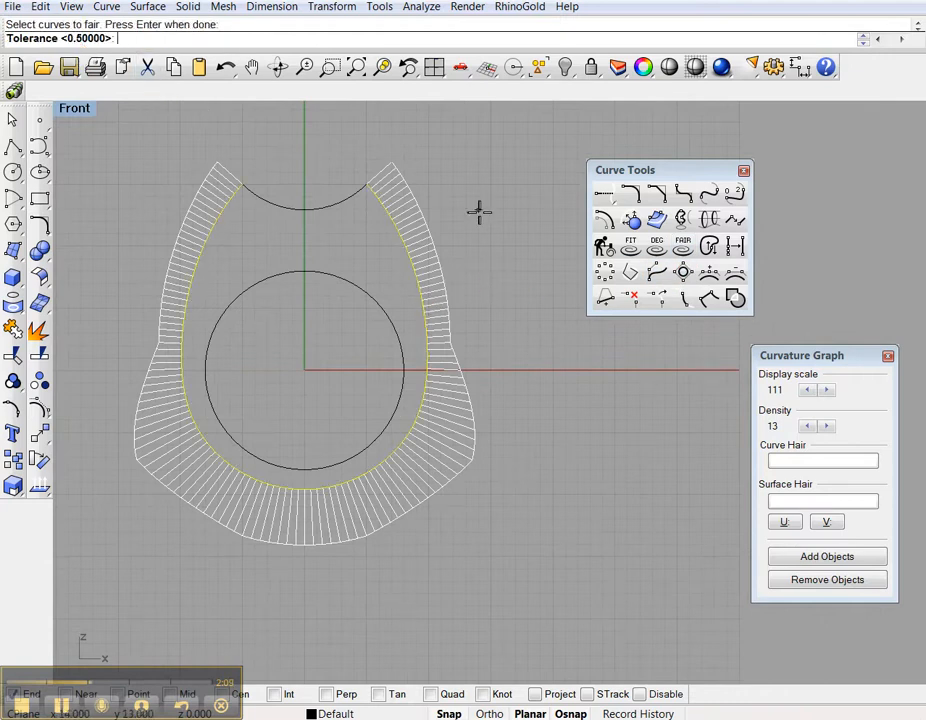
key(Return)
- Undo and redo the fairing to compare the curvature graphs, and close the curve tools and curvature graph display
click(229, 72)
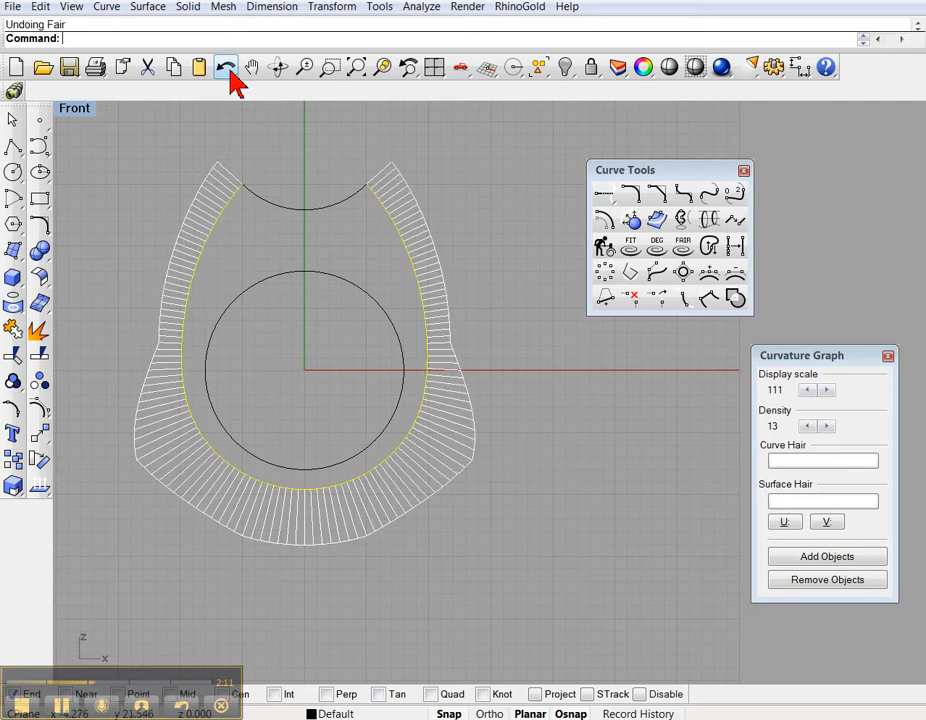
right_click(229, 72)
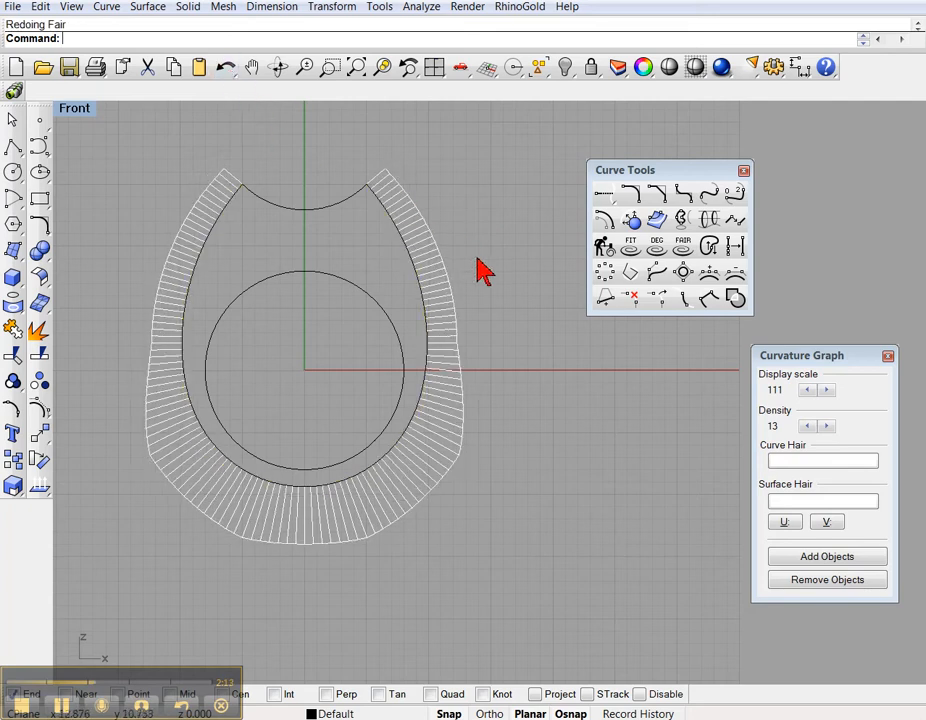
click(743, 171)
click(888, 357)
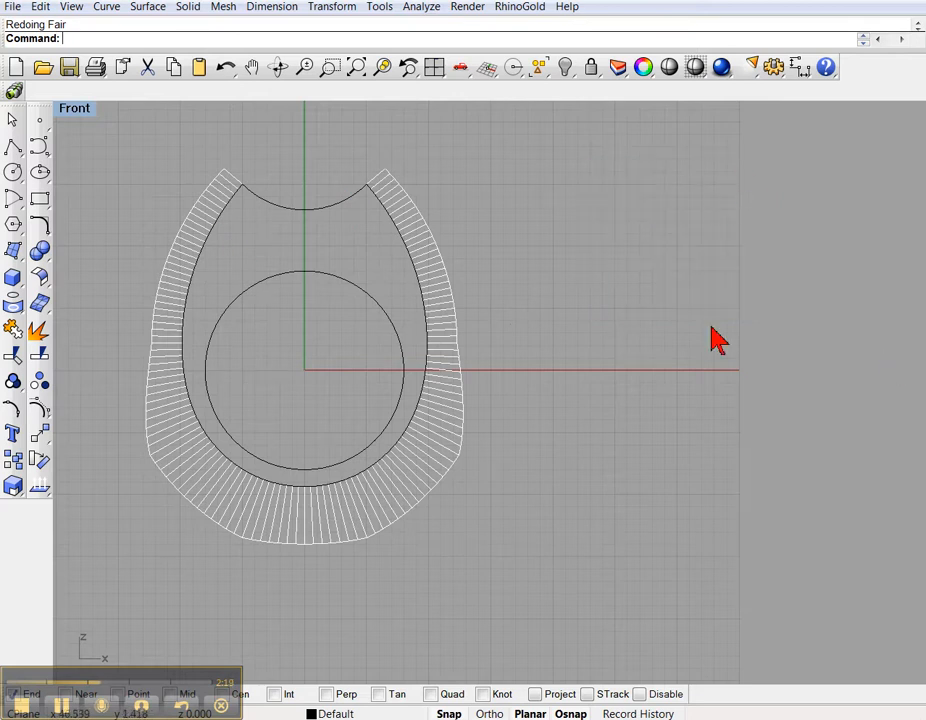
- Extrude all three ring profile curves to both sides as a capped solid, with a distance of about 16 units
drag(137, 530, 137, 529)
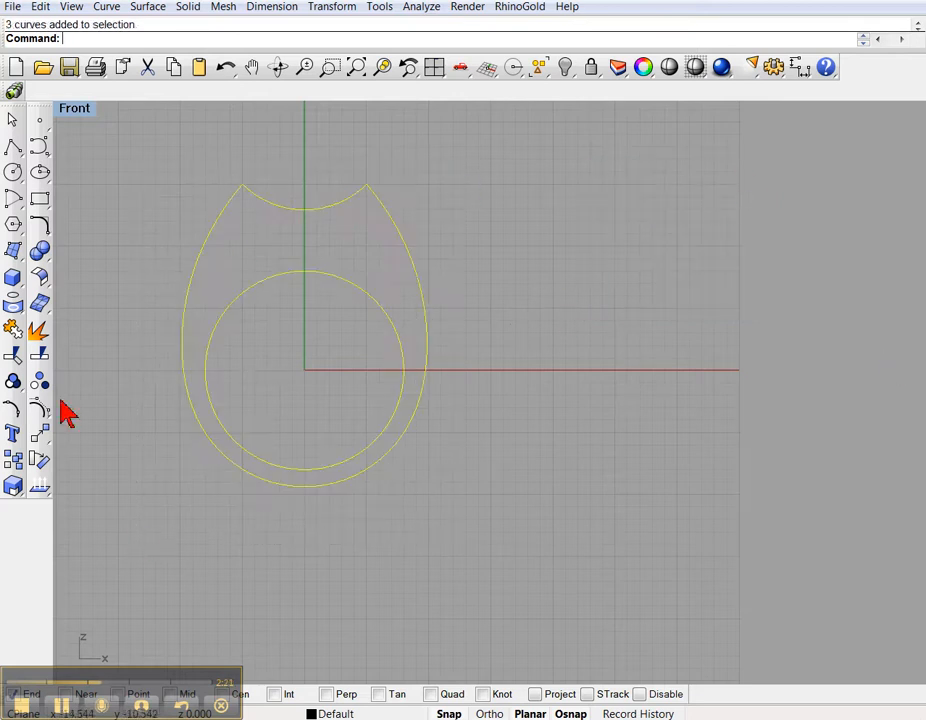
click(18, 292)
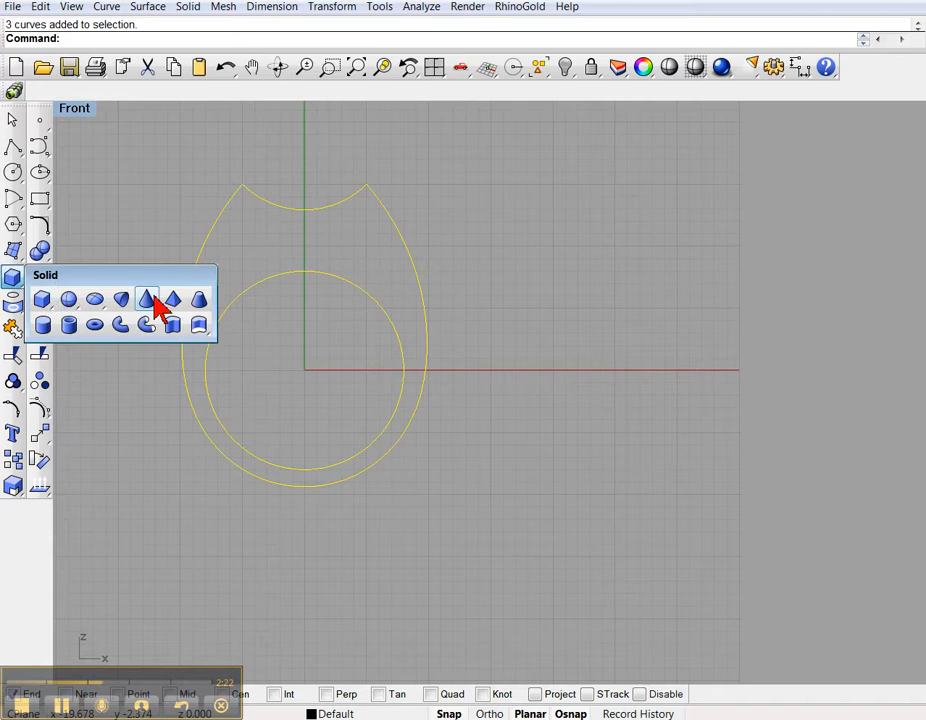
click(190, 324)
double_click(72, 110)
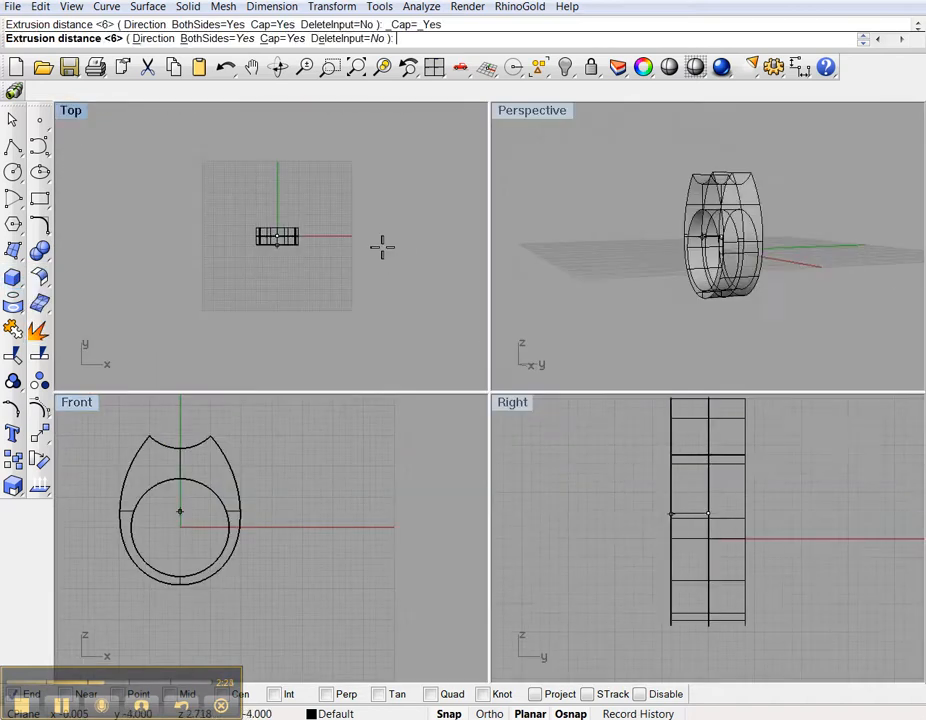
click(643, 250)
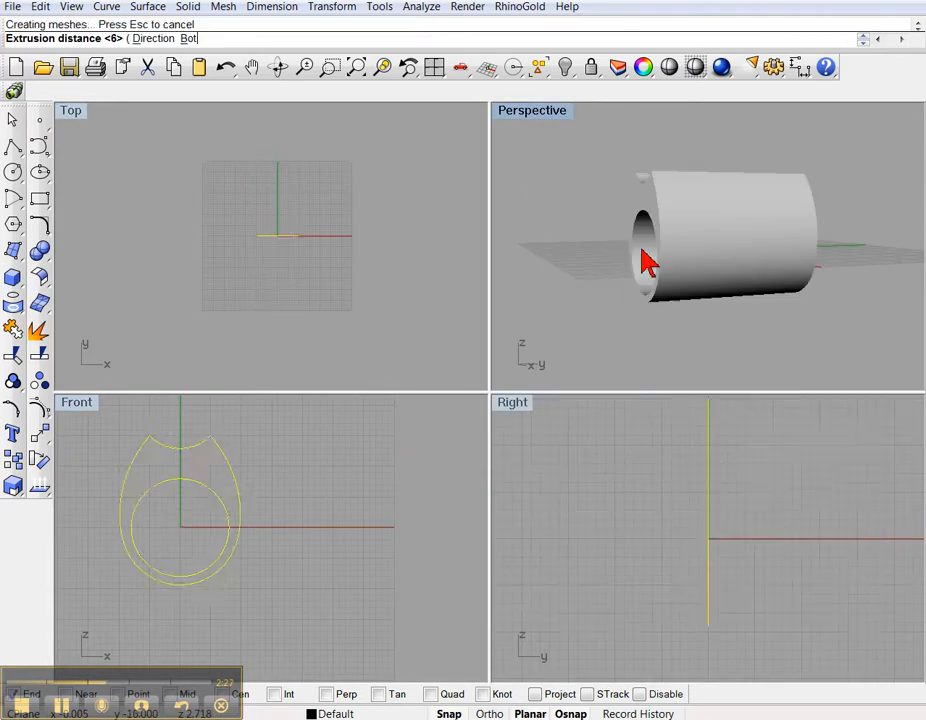
- Examine the extruded ring's outer surface in the maximized Perspective view, and restore the four-view layout
double_click(541, 112)
right_drag(593, 387, 207, 382)
scroll(500, 395, down, 3)
mouse_move(554, 393)
right_down()
mouse_move(601, 382)
mouse_move(538, 393)
right_up()
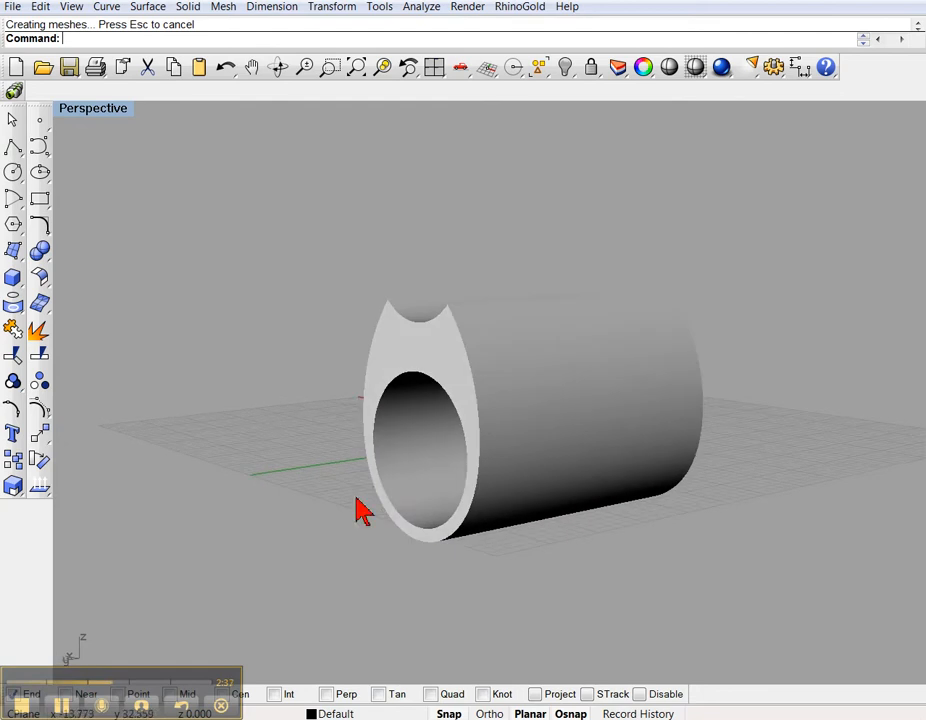
double_click(118, 114)
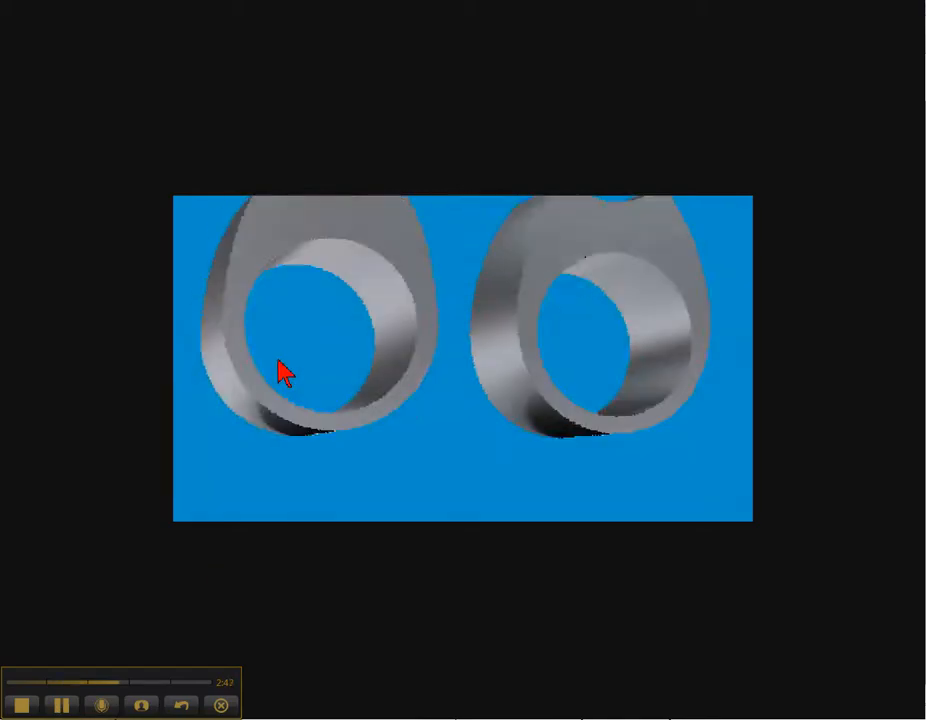
- Rotate the two rendered metal rings in the render viewer to compare the reflections on their side surfaces
drag(333, 353, 360, 296)
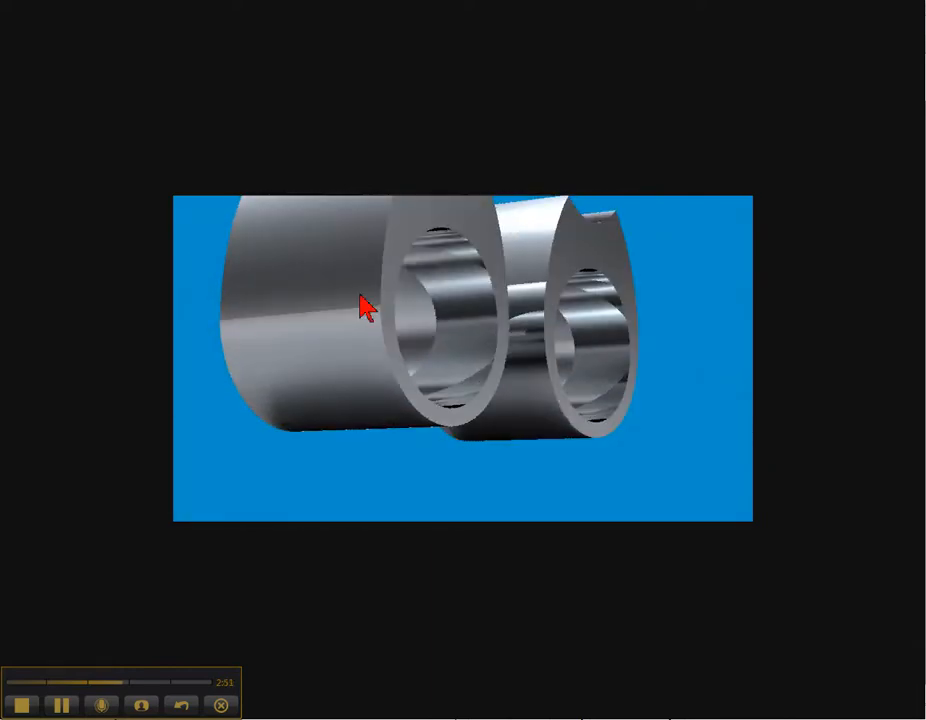
drag(530, 350, 165, 368)
drag(446, 409, 499, 423)
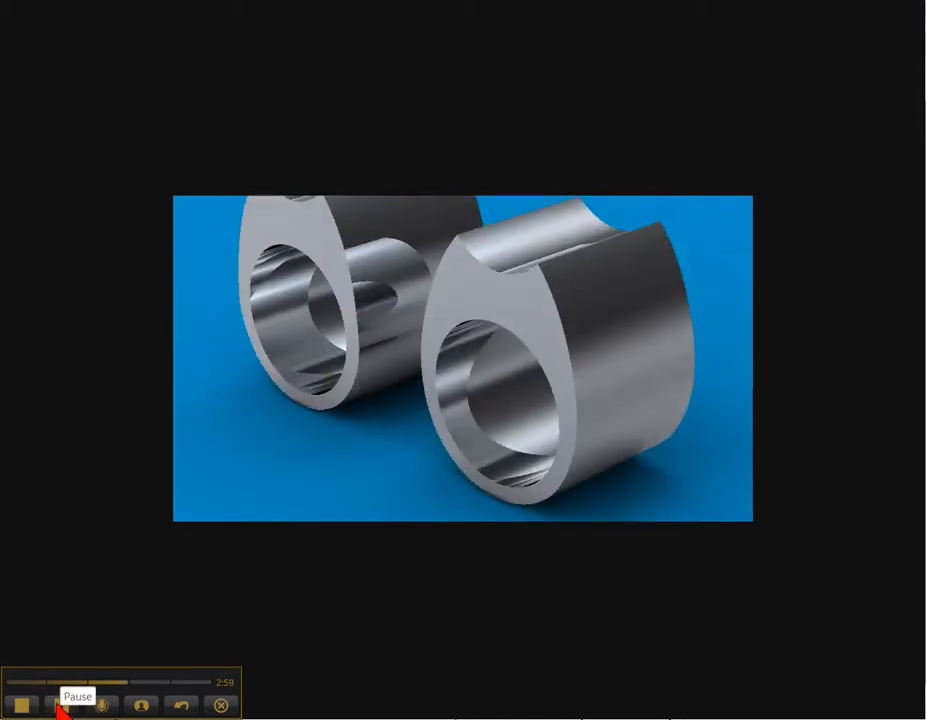
click(62, 708)
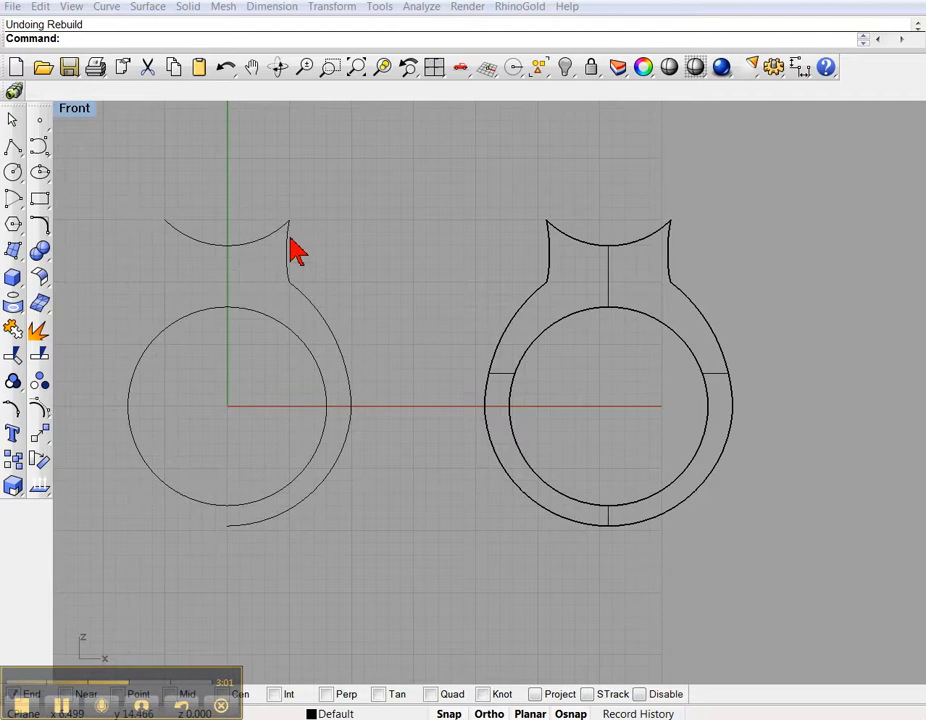
click(376, 304)
- Examine the necked ring in the Front and Perspective views, especially where the neck meets the round band
scroll(346, 330, up, 4)
scroll(355, 342, down, 2)
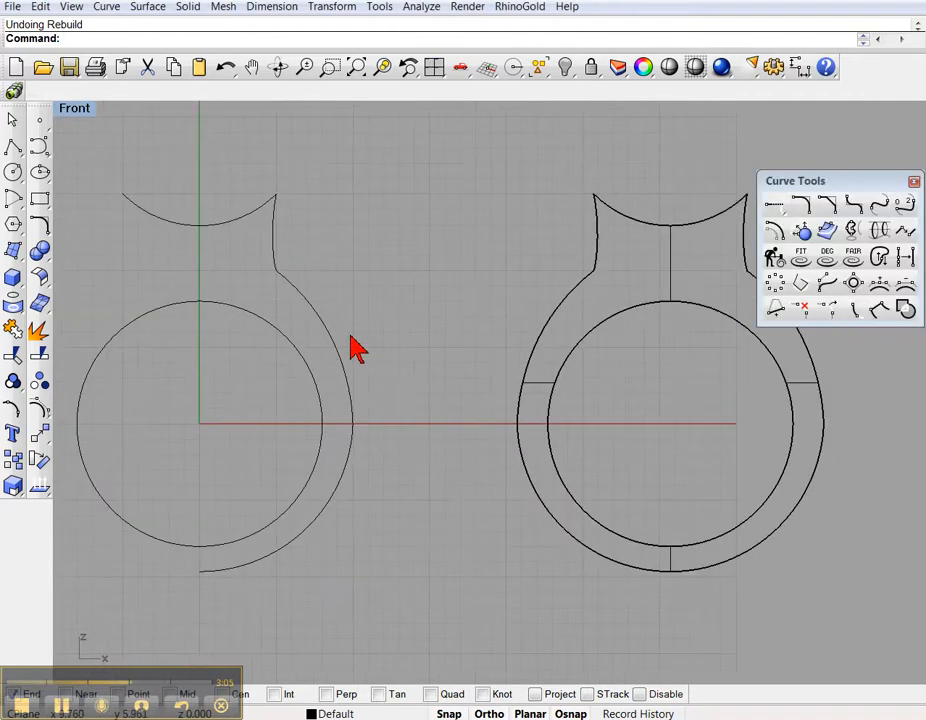
right_drag(417, 350, 345, 345)
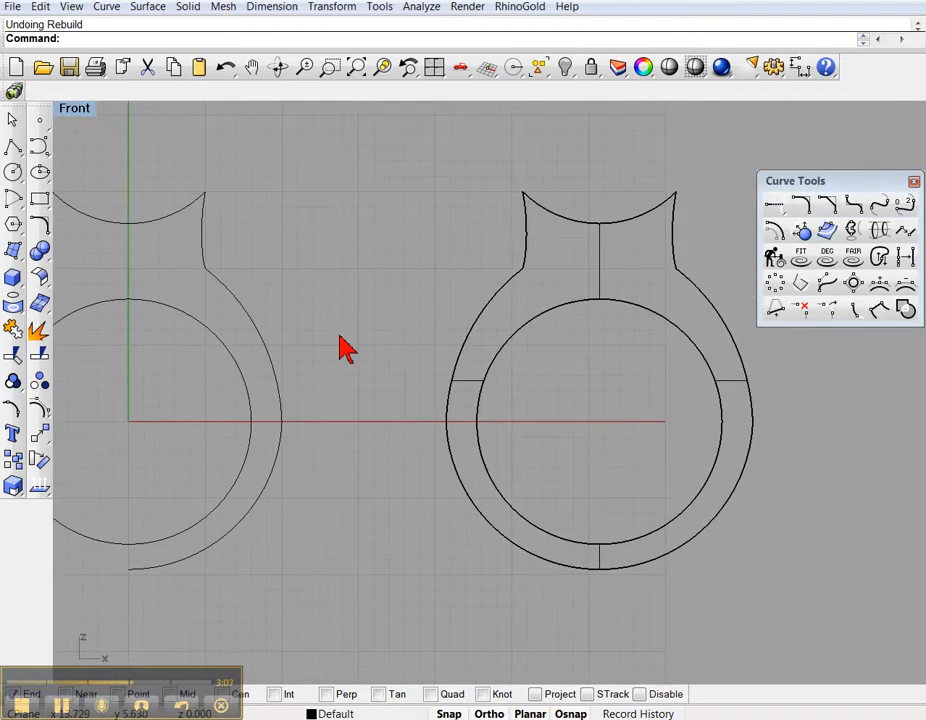
double_click(80, 110)
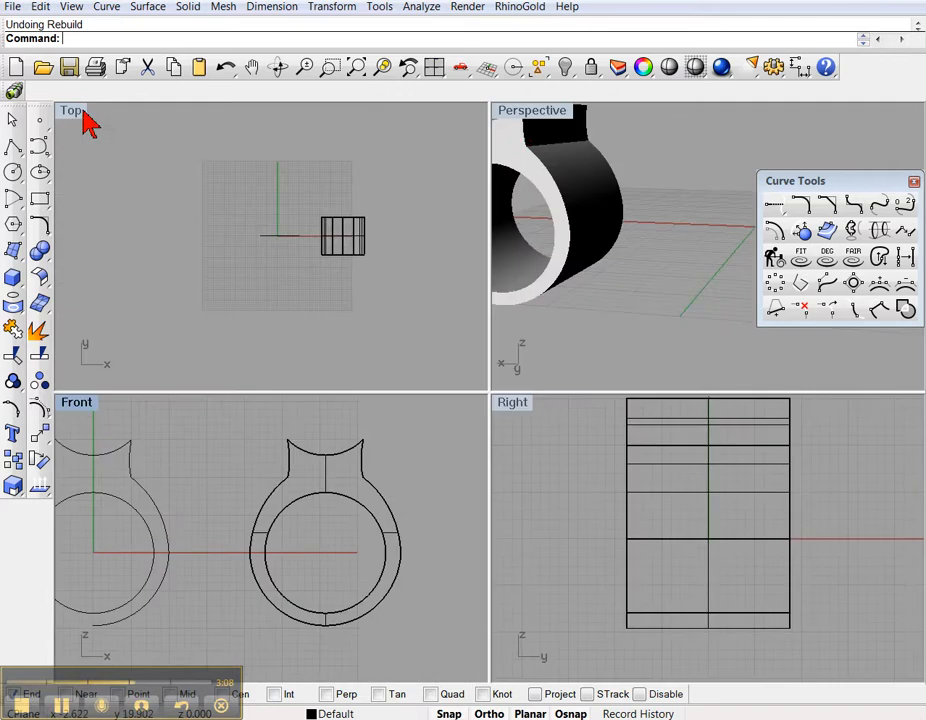
double_click(527, 112)
scroll(357, 325, down, 4)
right_drag(293, 338, 250, 348)
scroll(403, 343, up, 6)
scroll(450, 350, down, 4)
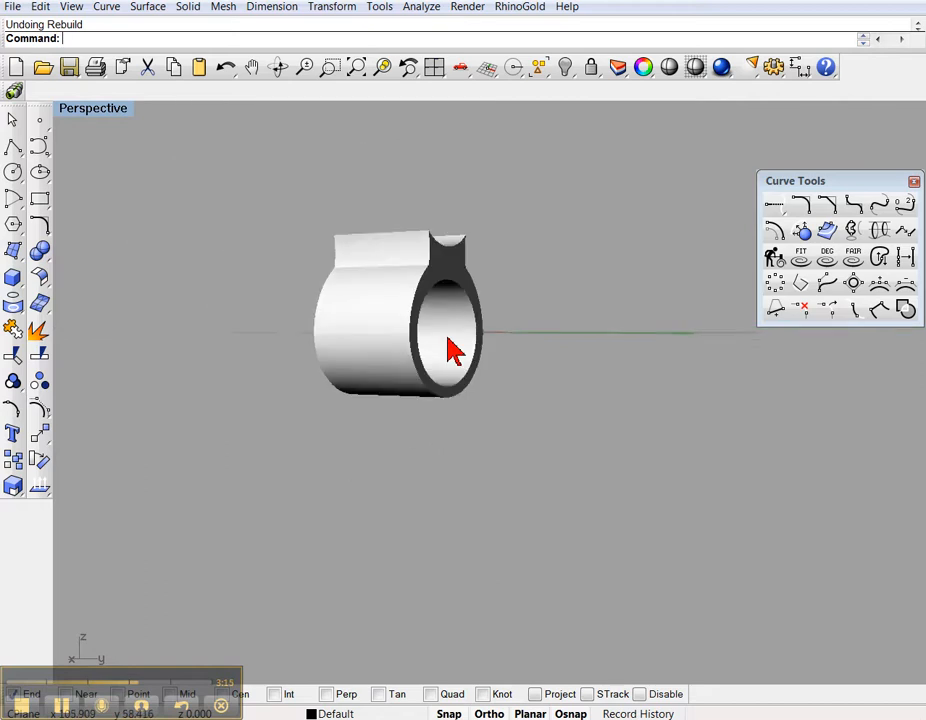
right_drag(441, 345, 416, 358)
scroll(338, 290, up, 5)
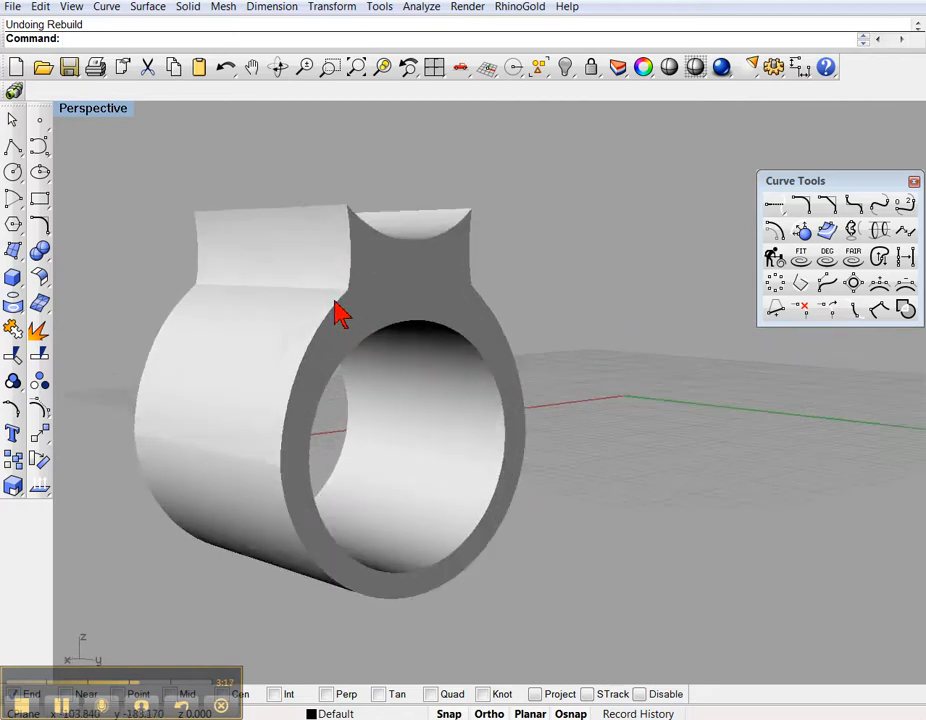
scroll(347, 300, down, 5)
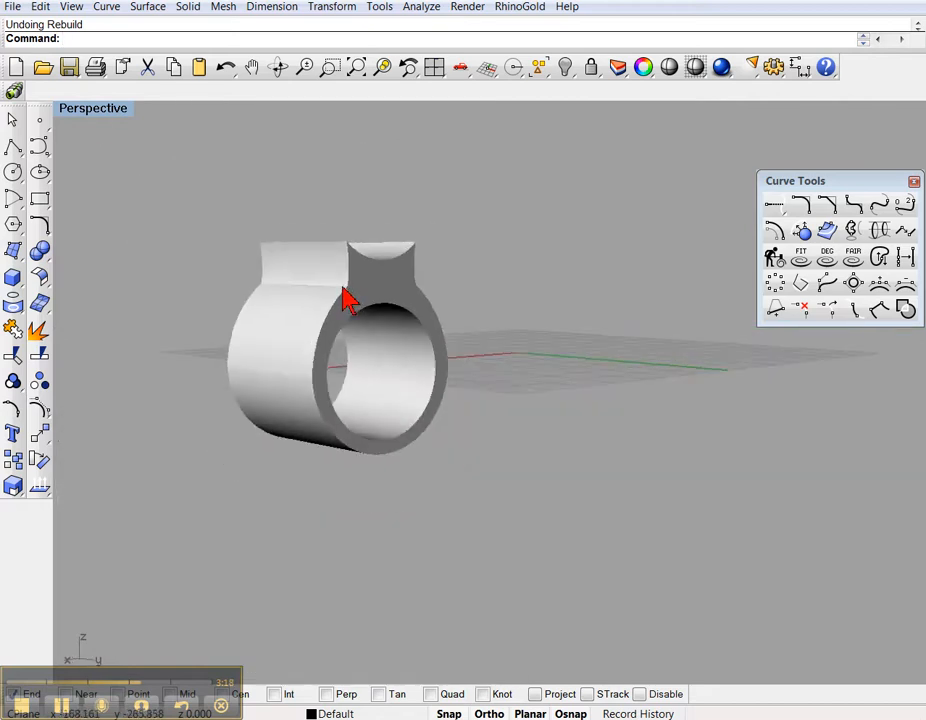
- Display the curvature graph of the right outer profile curve in the Front view and examine the transition at the horizontal axis
double_click(88, 113)
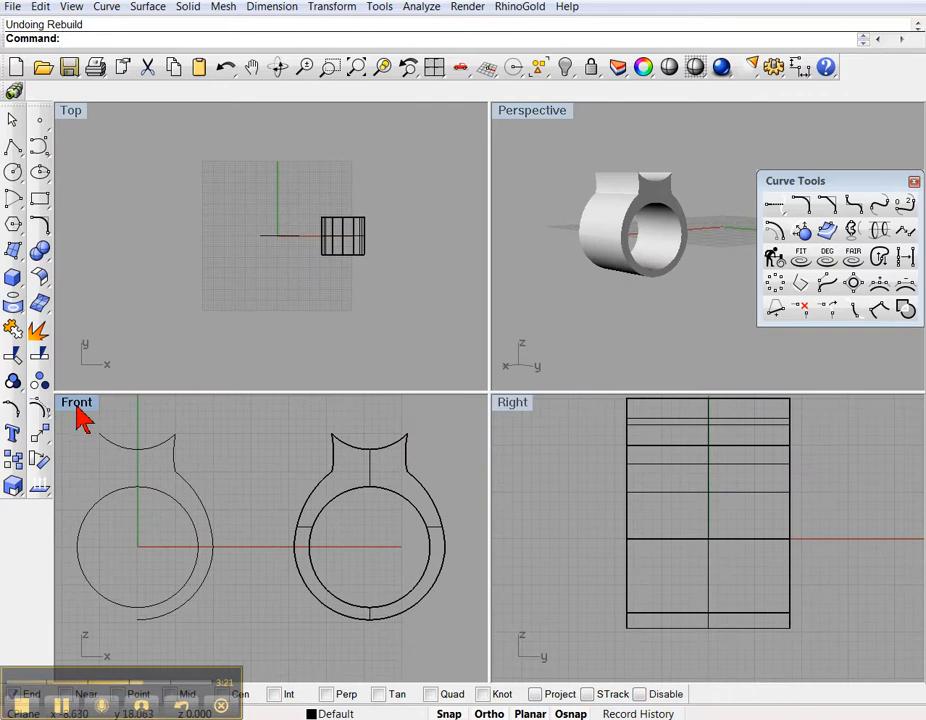
double_click(78, 404)
right_drag(488, 330, 517, 330)
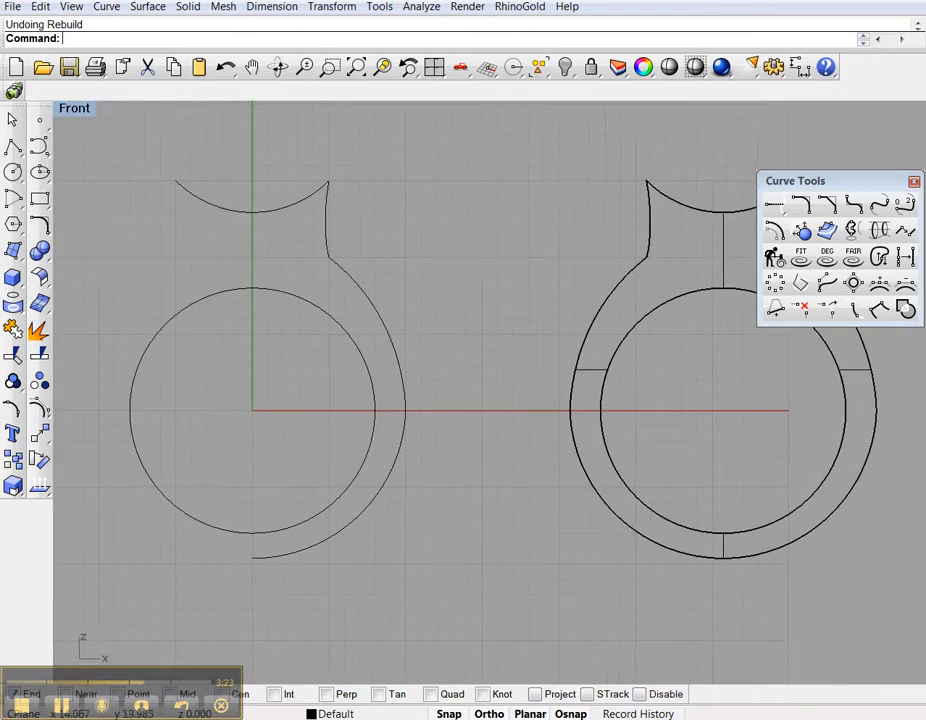
click(428, 12)
mouse_move(444, 43)
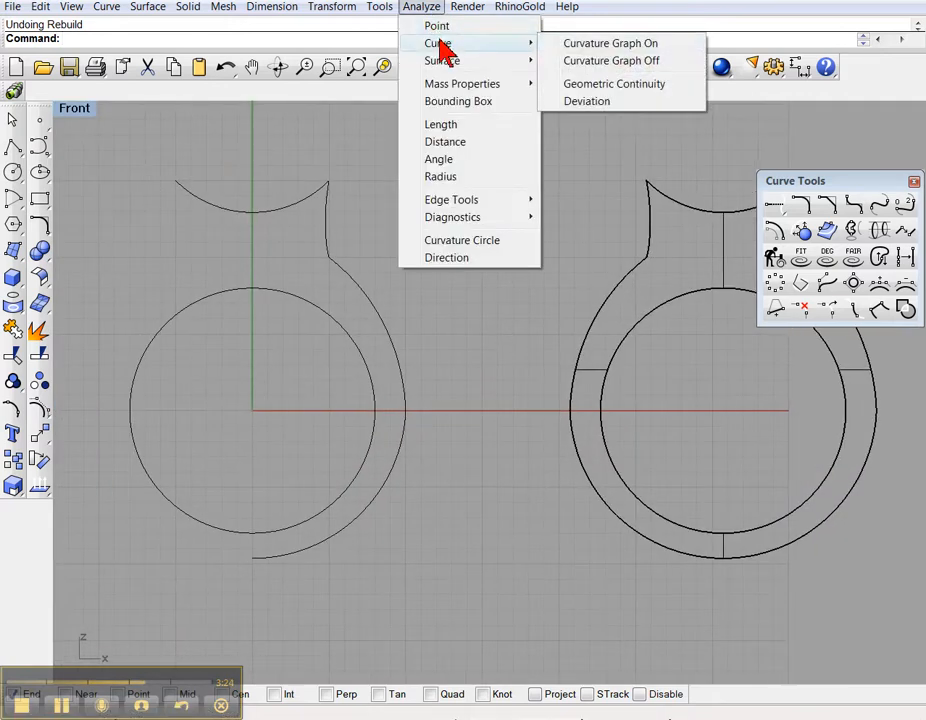
click(586, 45)
click(343, 269)
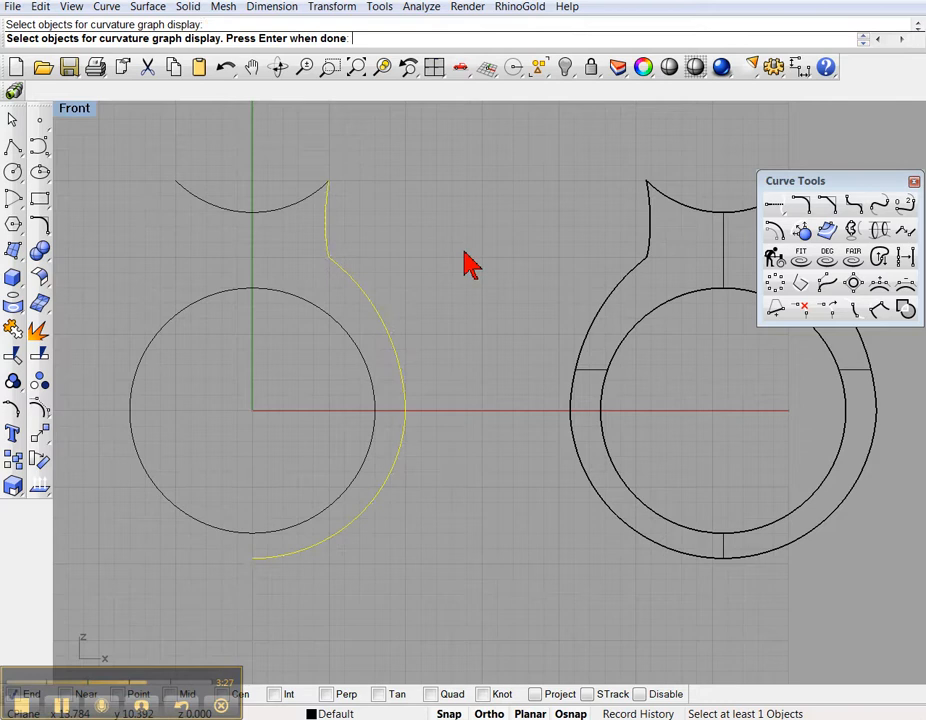
key(Return)
scroll(440, 410, up, 8)
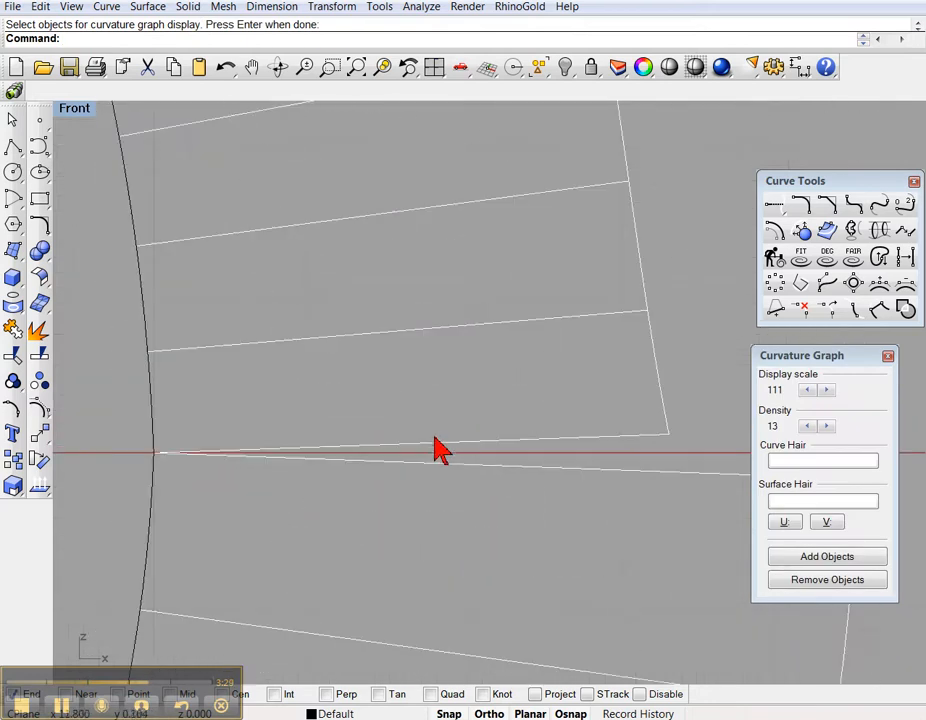
scroll(683, 455, down, 7)
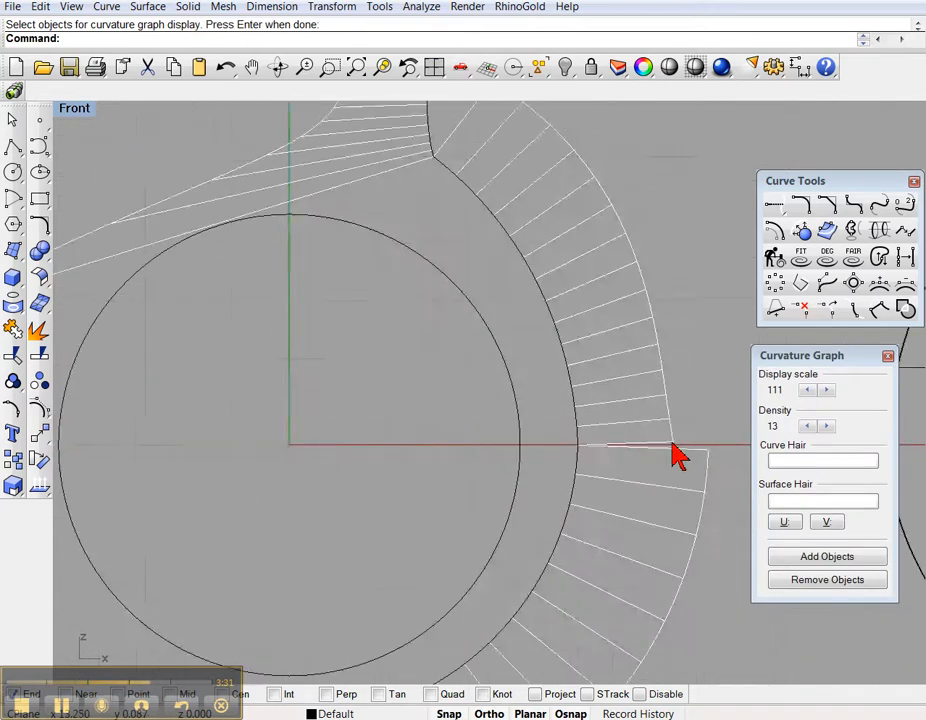
- Rebuild the right outer profile curve at degree 3 with the input deleted, previewing 12 and 13 points before applying 15 points
right_drag(475, 277, 399, 262)
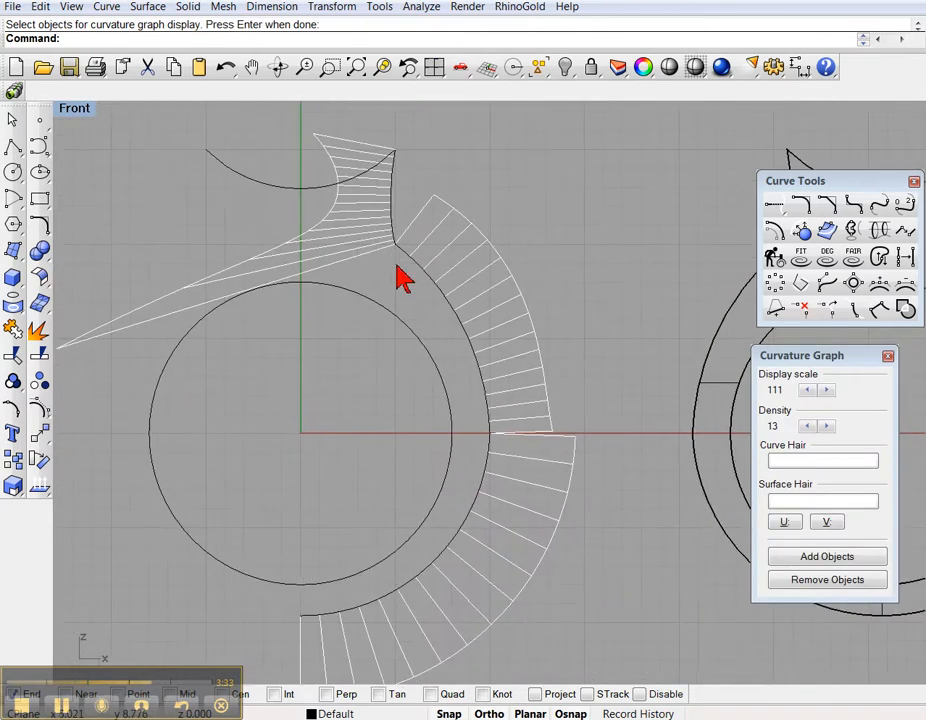
right_drag(573, 271, 558, 222)
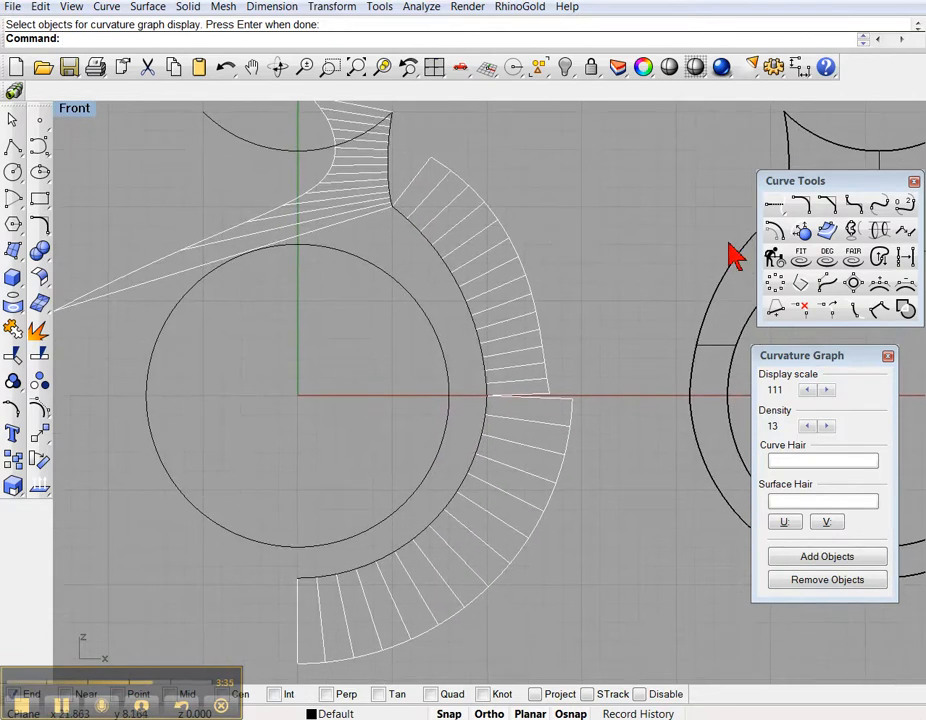
click(776, 257)
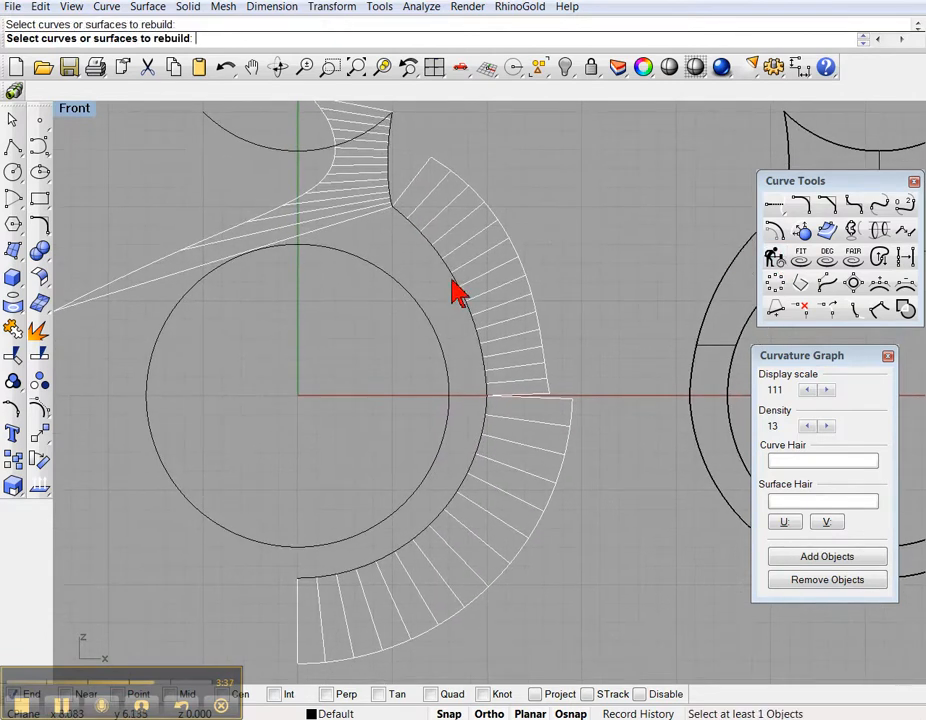
click(449, 281)
right_click(597, 284)
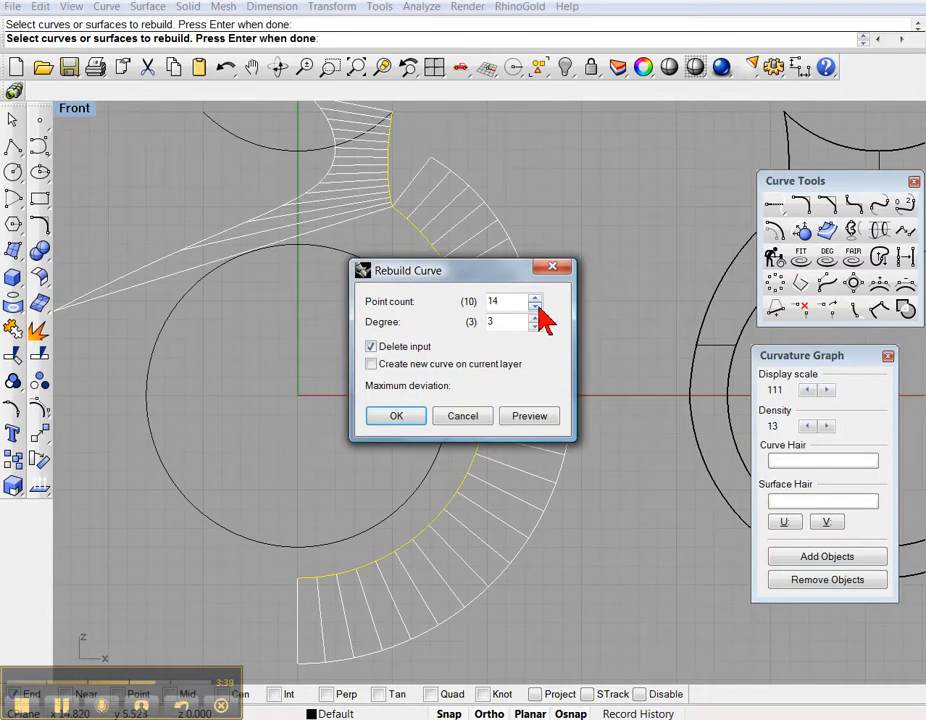
click(527, 417)
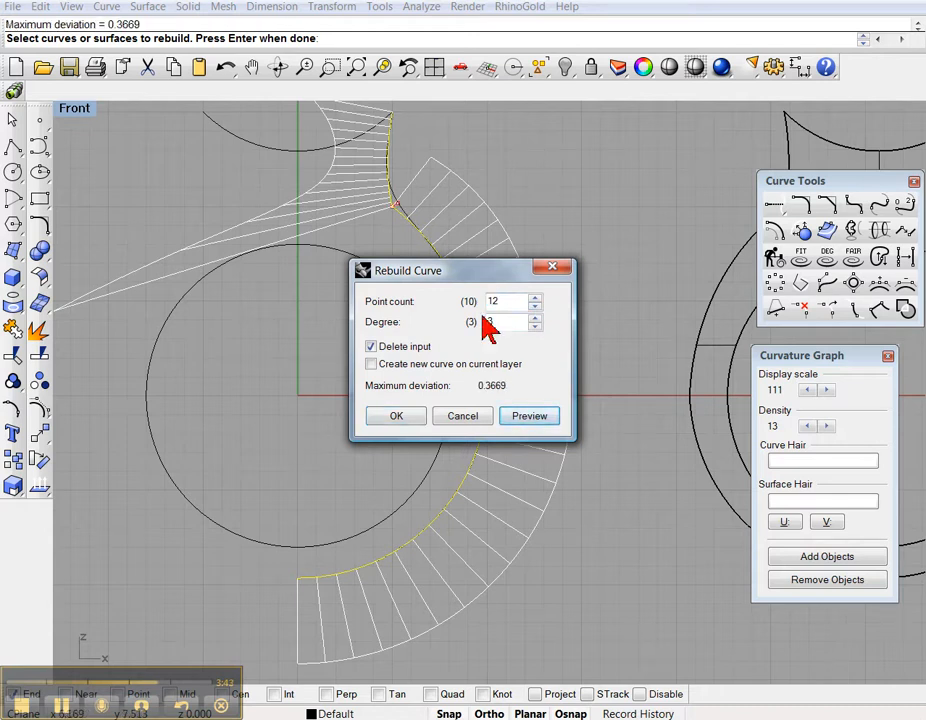
click(537, 420)
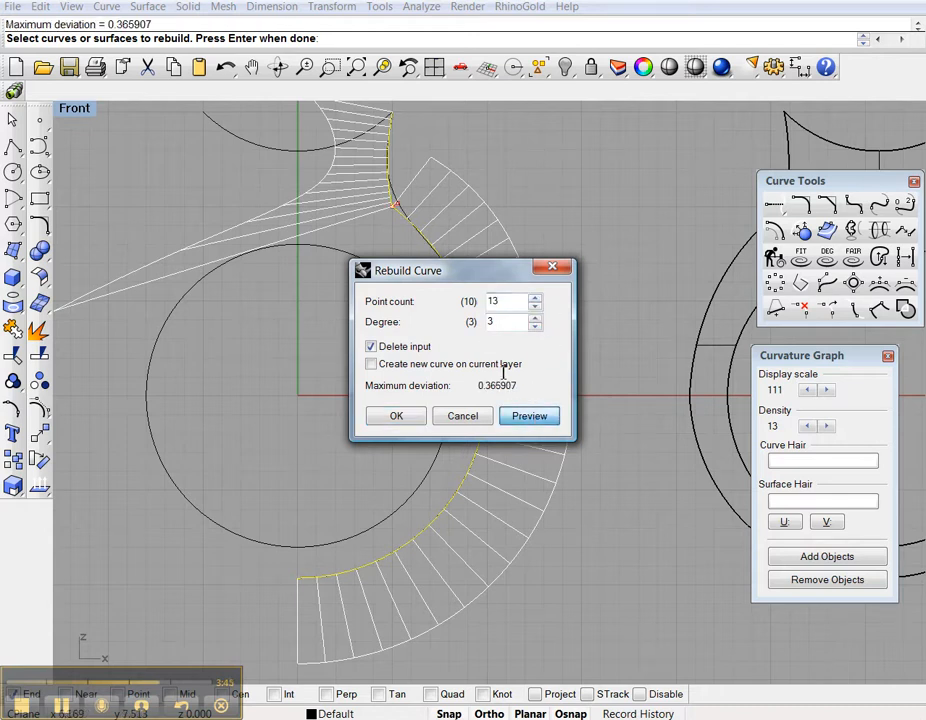
drag(495, 277, 601, 327)
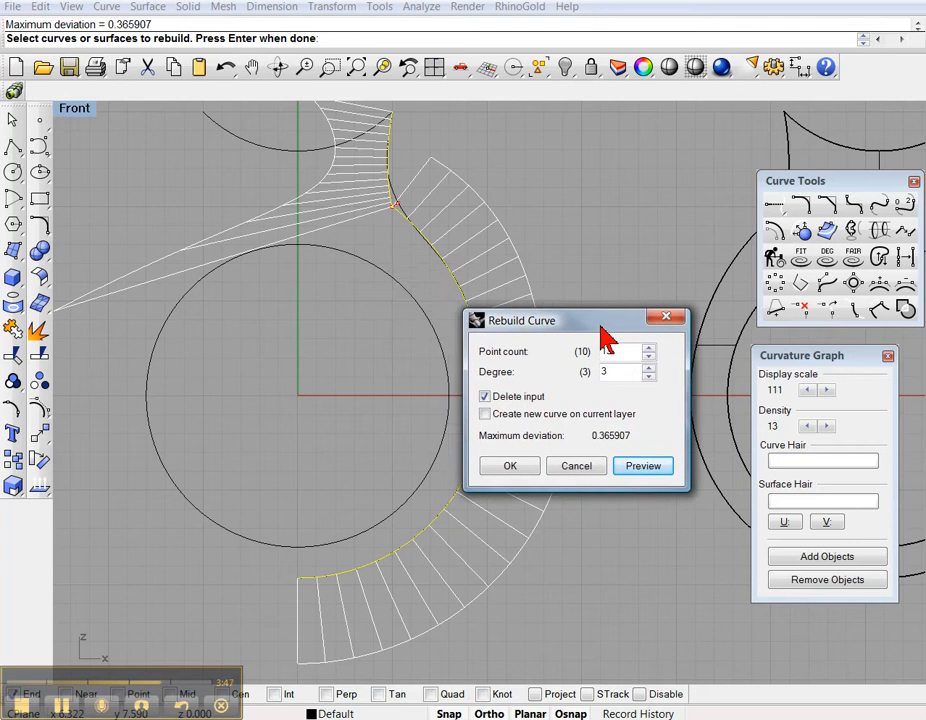
click(648, 348)
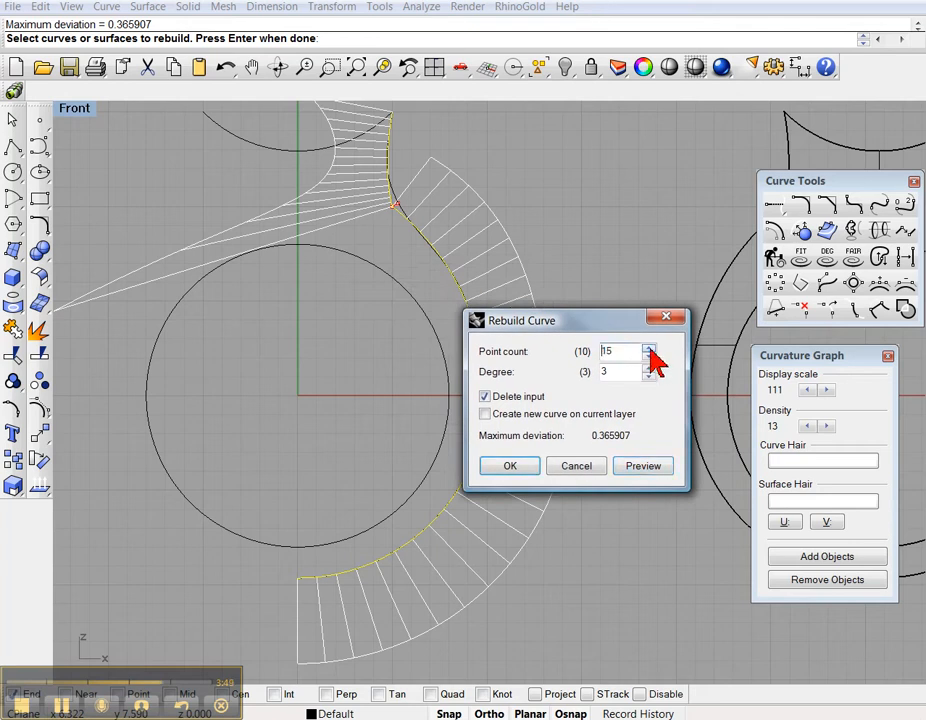
click(641, 465)
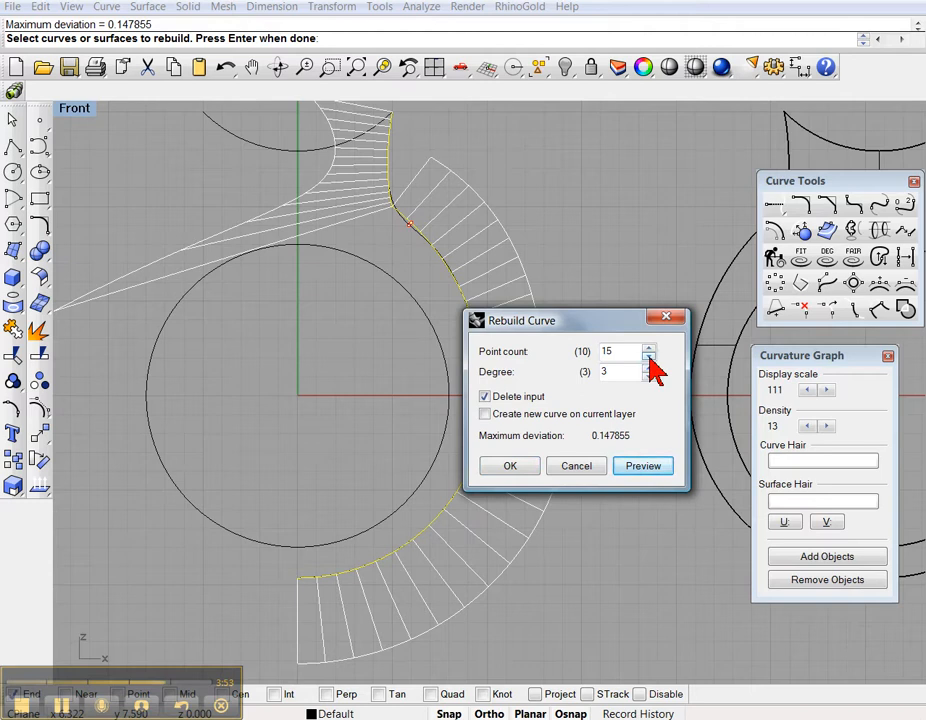
click(512, 466)
scroll(610, 288, down, 2)
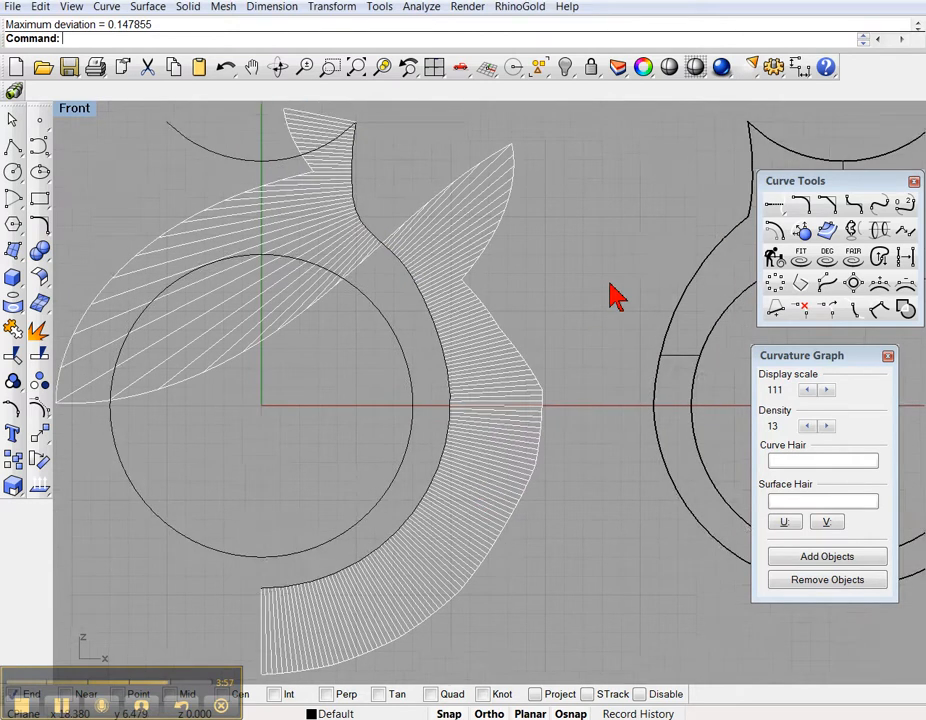
- Fair the rebuilt right profile curve with a tolerance of 0.5, and close the curvature graph
click(853, 258)
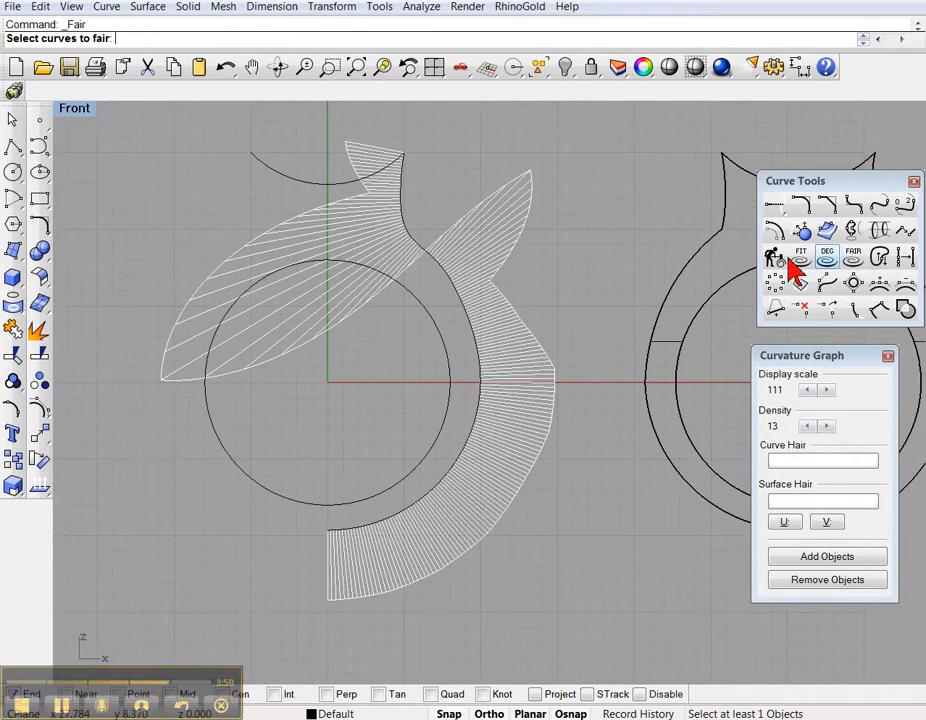
click(444, 270)
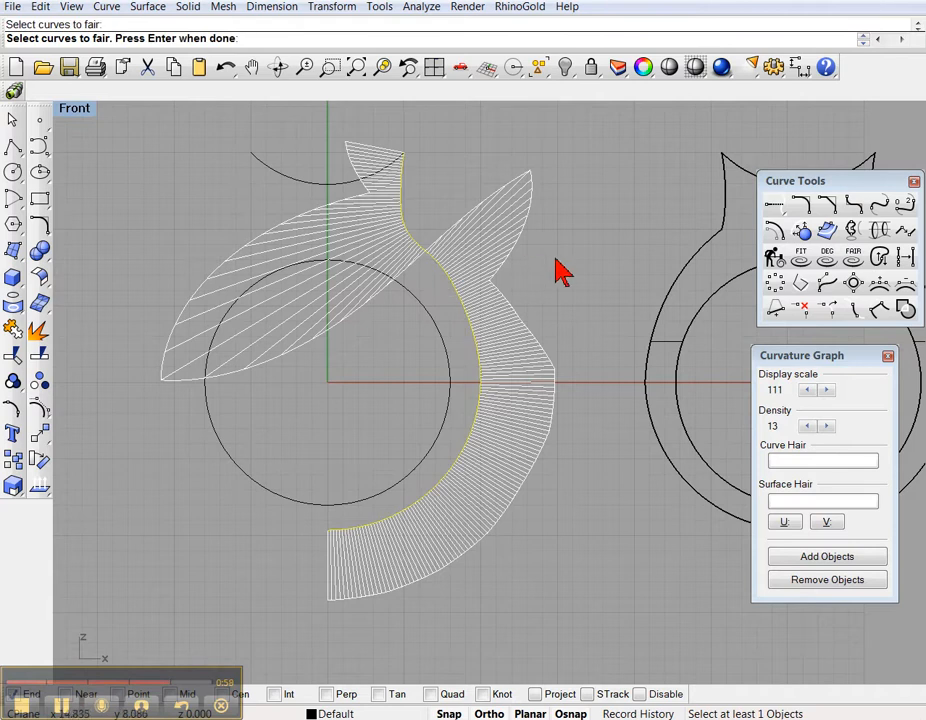
key(Return)
key(Return)
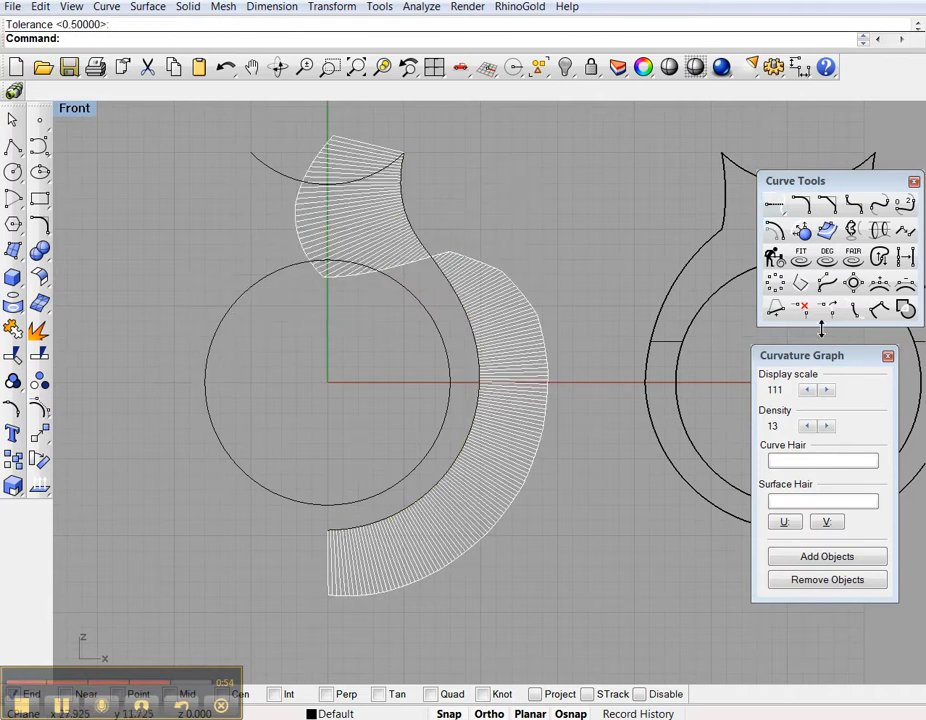
click(888, 357)
- Mirror a copy of the faired profile curve about the vertical axis, starting from its lower endpoint, to complete the outer profile
click(453, 290)
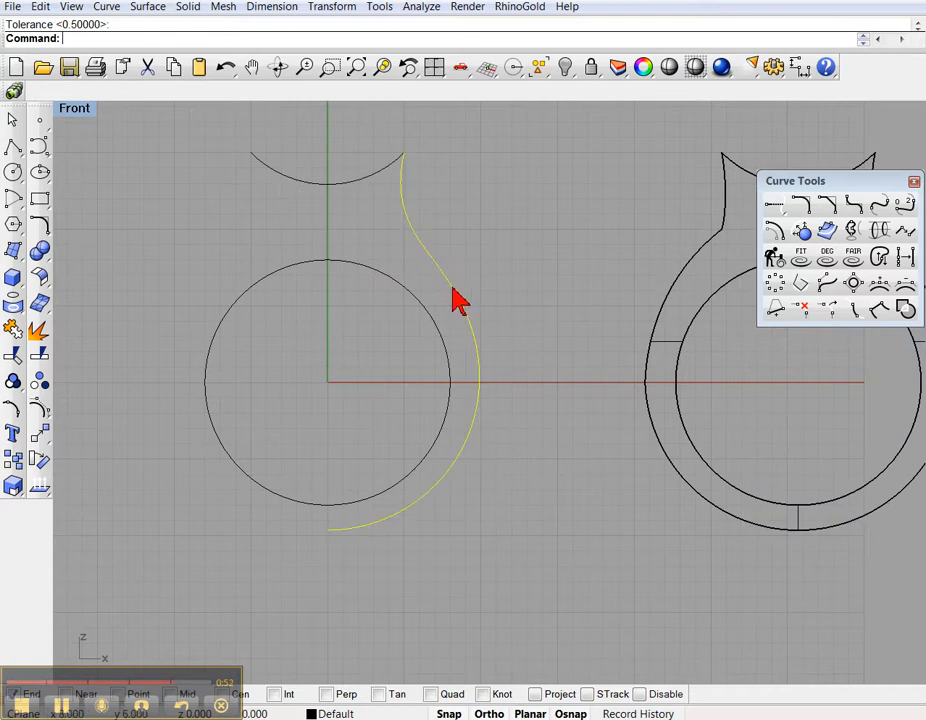
click(44, 434)
click(200, 456)
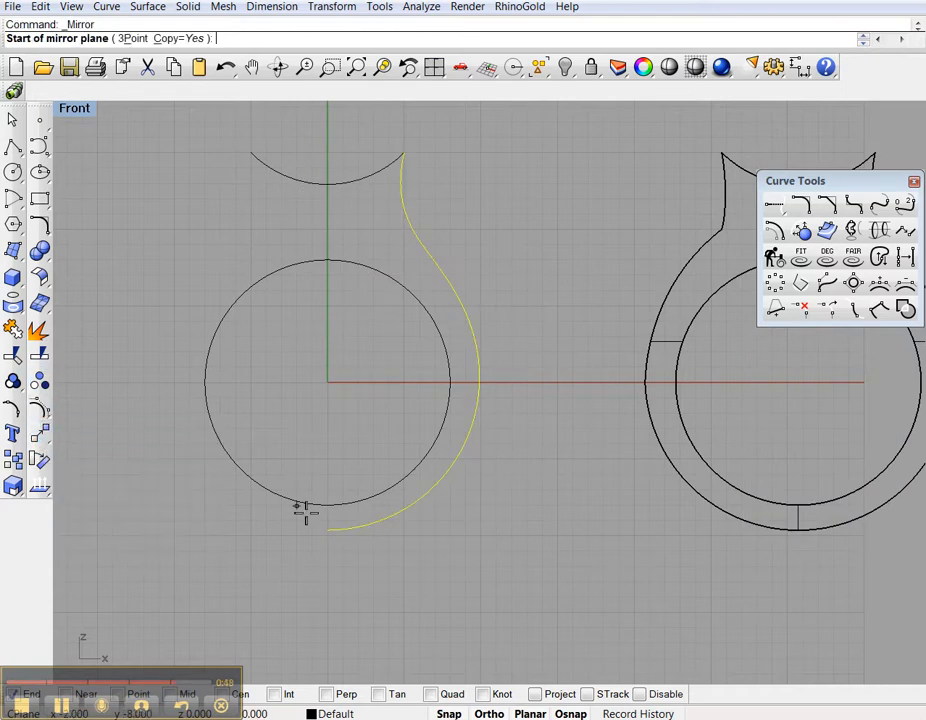
click(325, 528)
click(331, 420)
- Extrude the four necked ring profile curves into a capped solid to both sides, setting the distance in the Top view
click(103, 226)
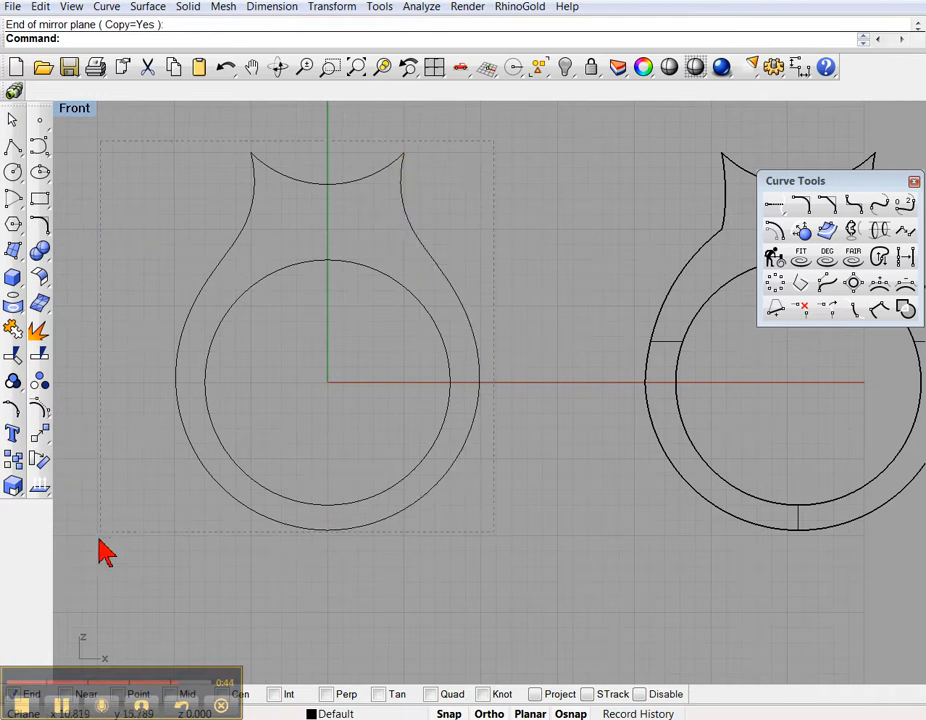
drag(118, 523, 97, 566)
click(82, 115)
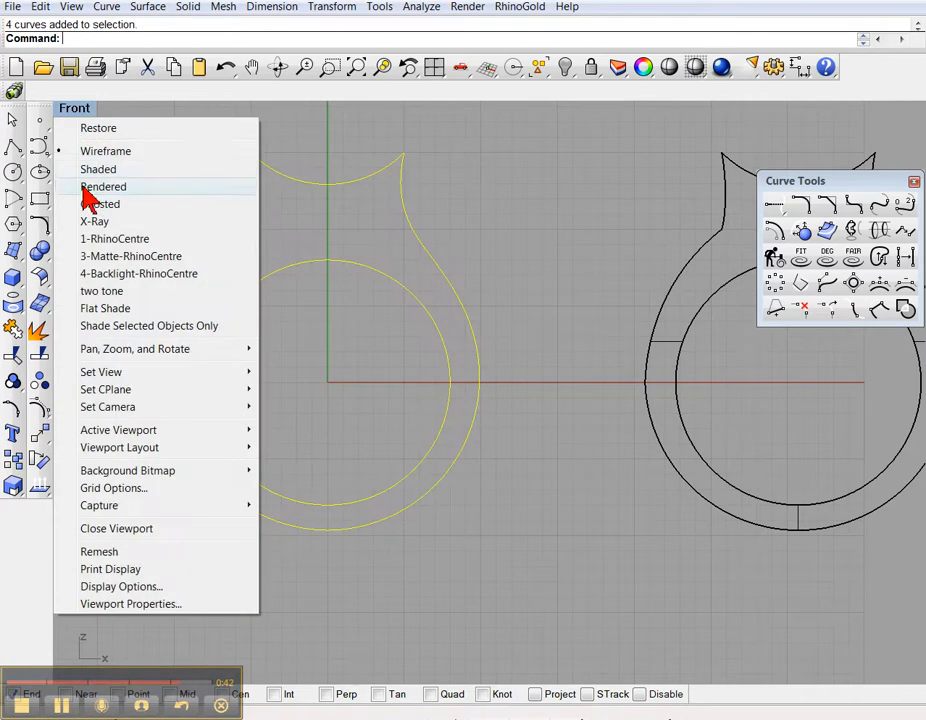
click(516, 152)
drag(192, 556, 180, 540)
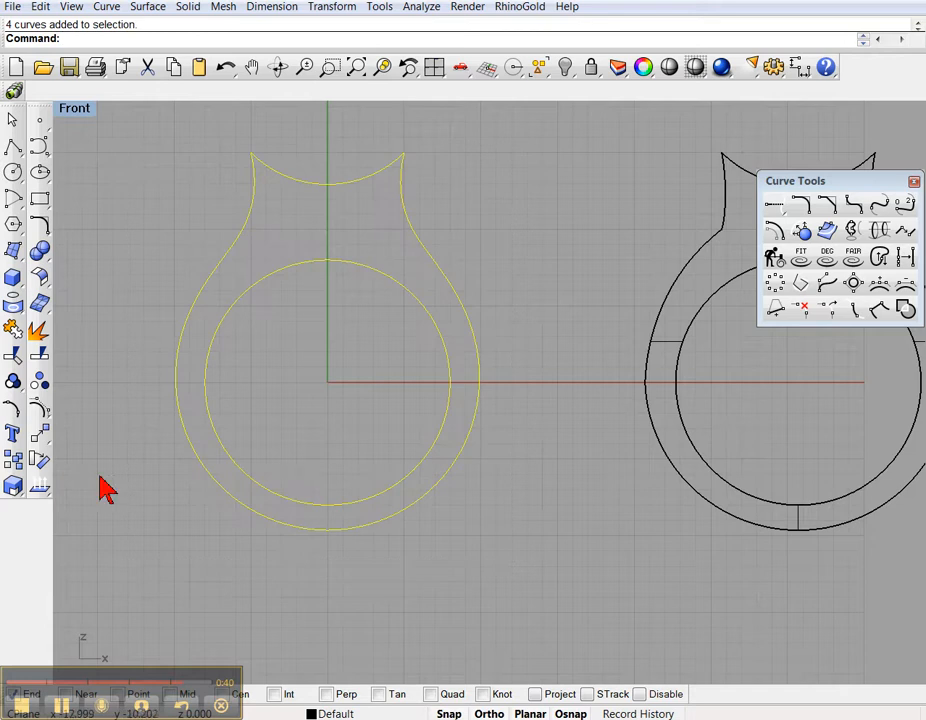
click(14, 279)
click(175, 335)
double_click(80, 110)
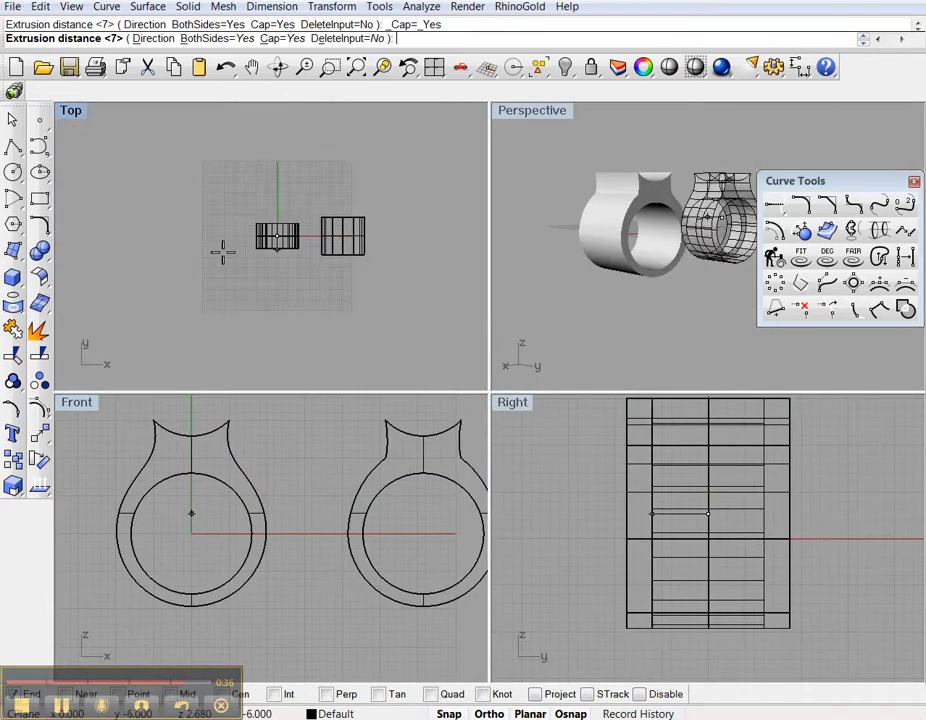
click(226, 260)
- Compare both extruded necked rings in the maximized Perspective view, examining how the outer surfaces flow from the neck into the band
double_click(535, 114)
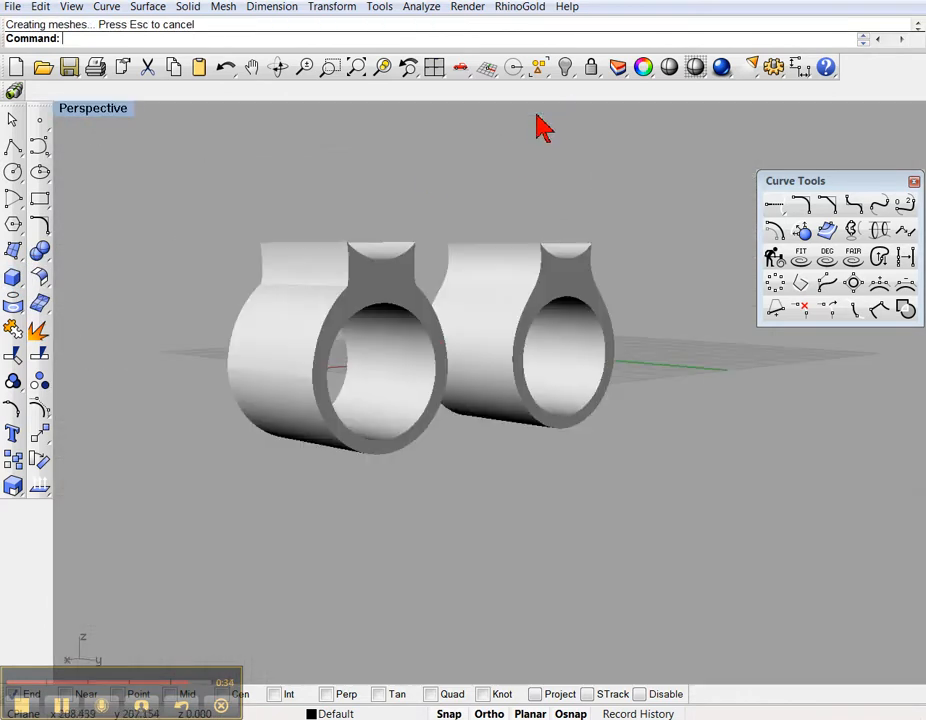
right_drag(393, 245, 399, 327)
scroll(440, 366, up, 6)
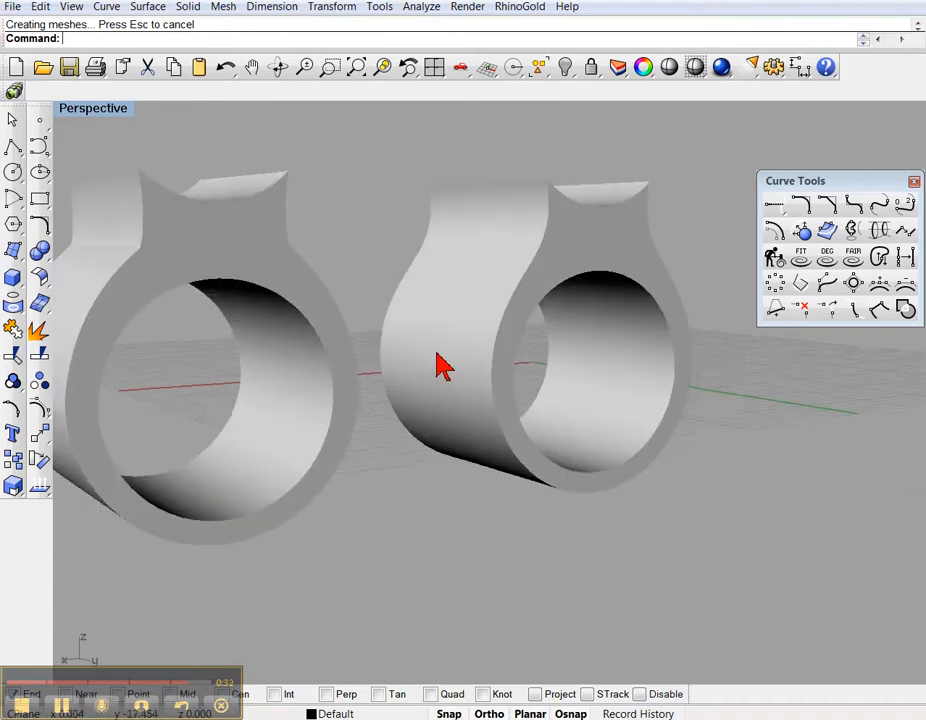
scroll(446, 372, down, 5)
scroll(250, 415, down, 2)
scroll(243, 395, up, 3)
right_drag(360, 400, 158, 343)
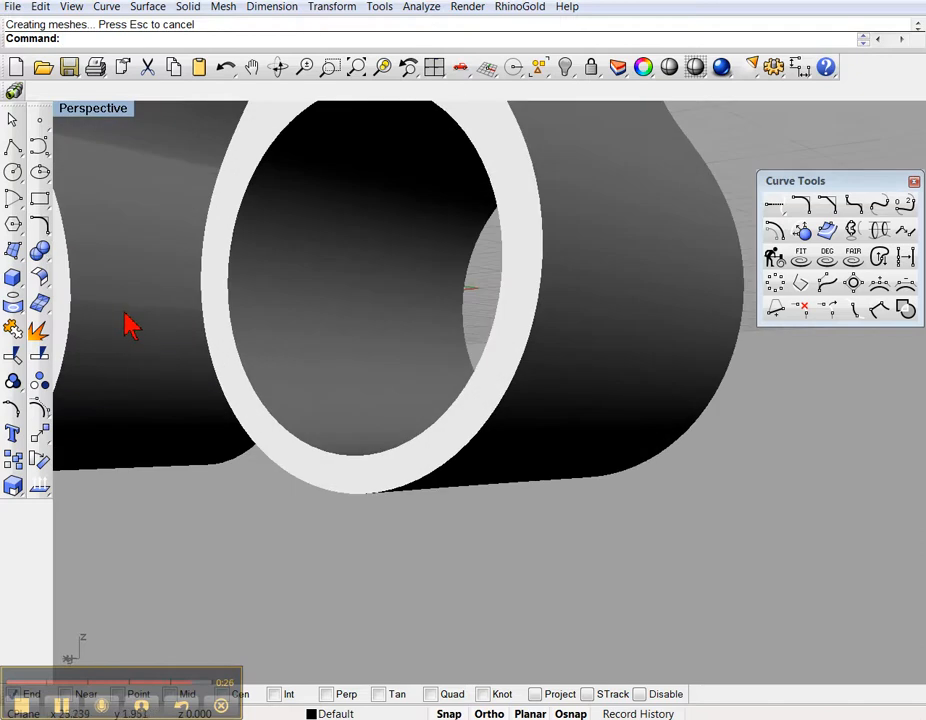
scroll(232, 345, down, 5)
mouse_move(275, 356)
right_down()
mouse_move(362, 366)
mouse_move(275, 366)
mouse_move(300, 375)
mouse_move(331, 368)
mouse_move(221, 362)
mouse_move(290, 360)
right_up()
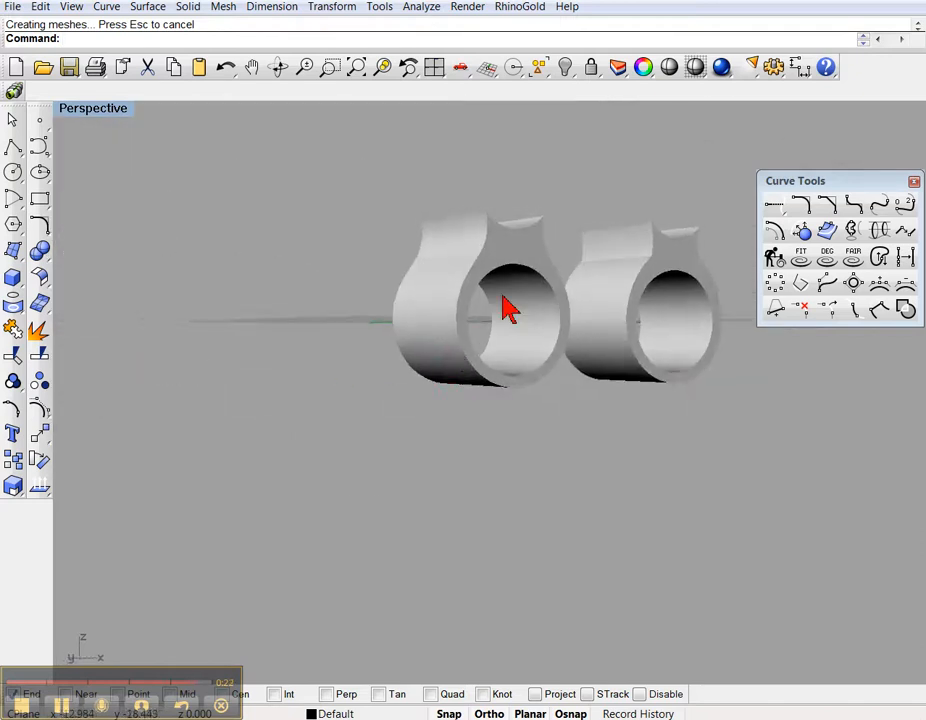
scroll(497, 312, up, 3)
right_drag(497, 312, 465, 338)
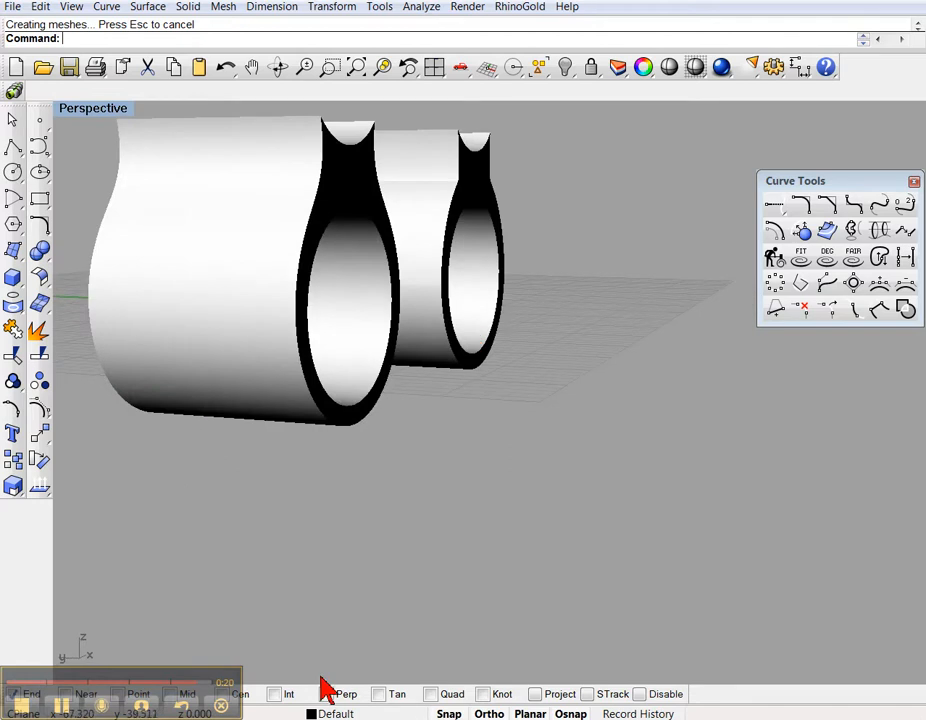